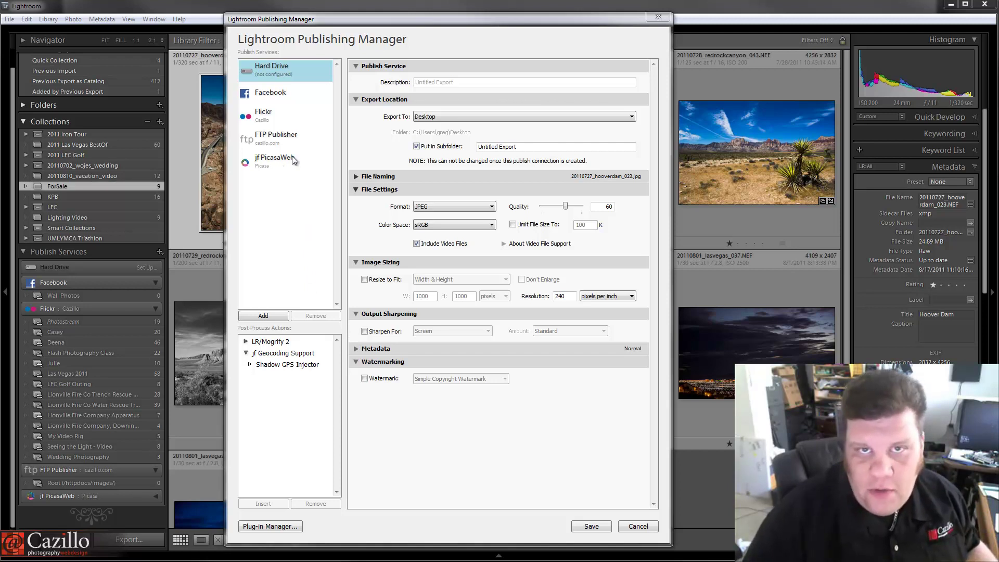
- Review Flickr's publish settings, then show Facebook's: Wall Photos album, quality 80, 700×700 resize
click(280, 119)
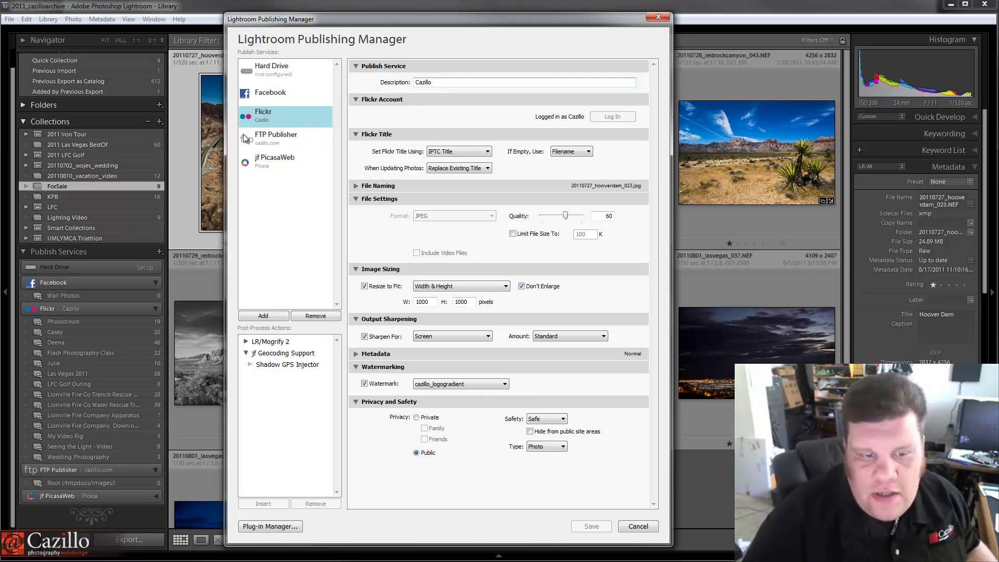
click(279, 96)
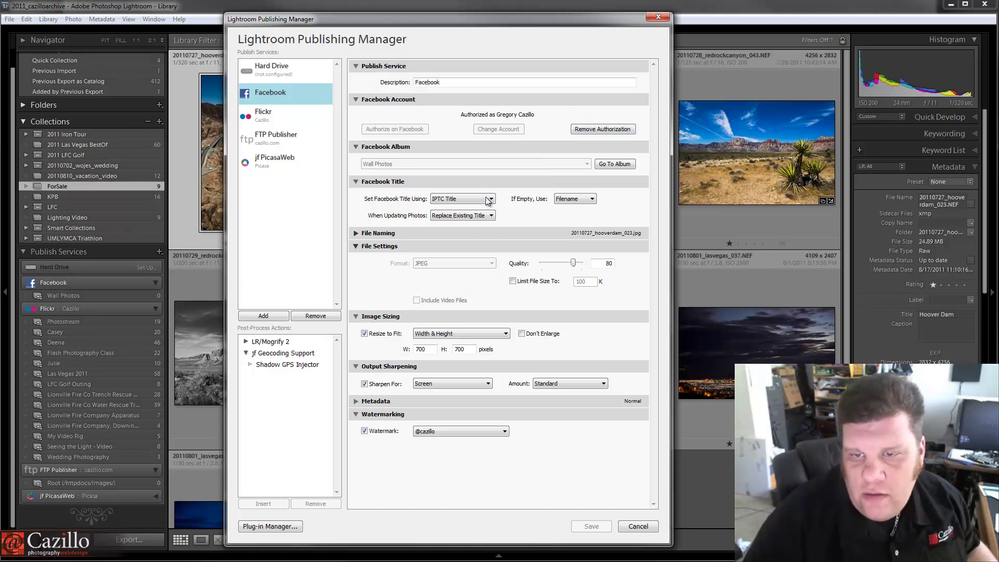
- Keep IPTC Title and Replace Existing Title for Facebook titles, then switch to Flickr's settings
click(437, 203)
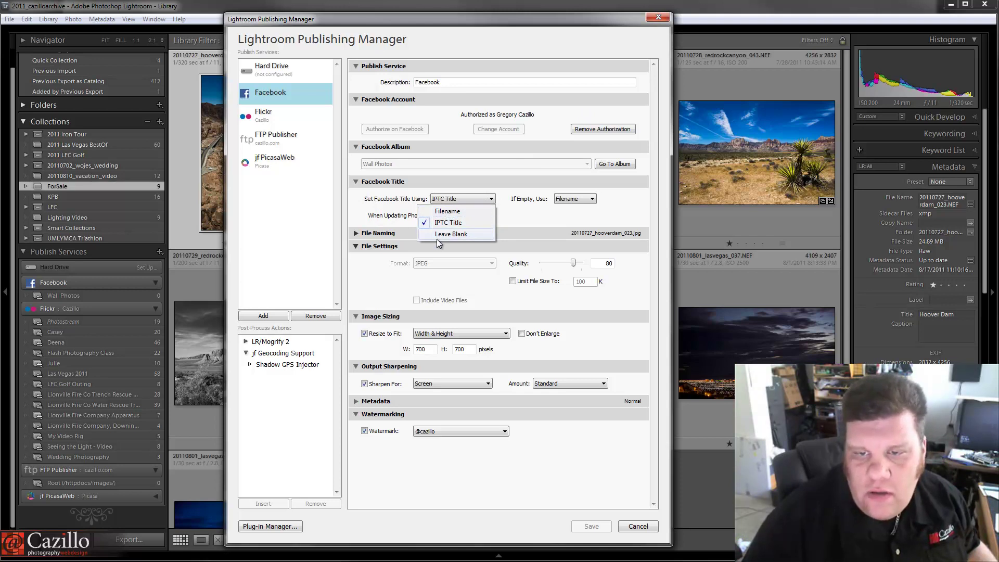
click(523, 225)
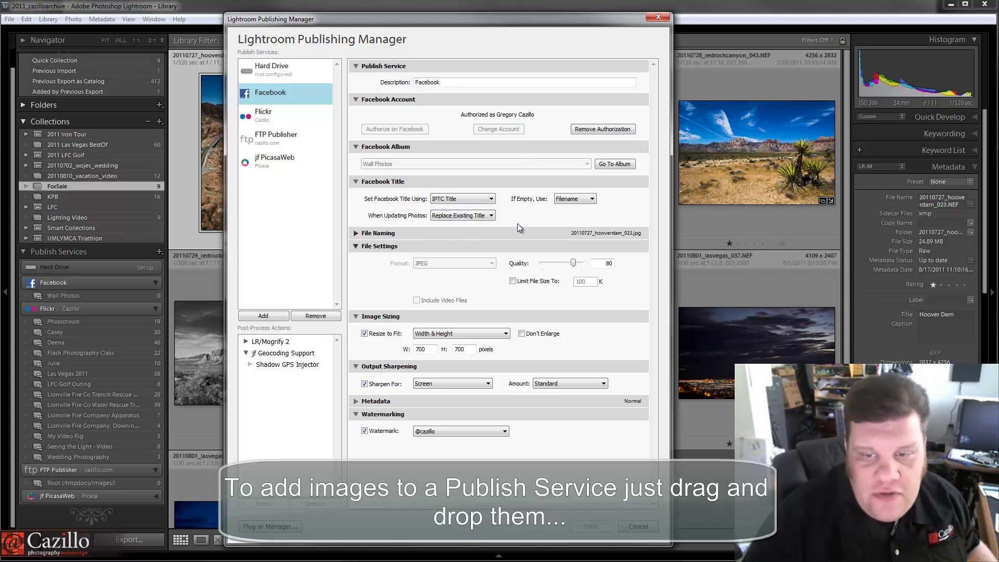
click(460, 215)
click(440, 228)
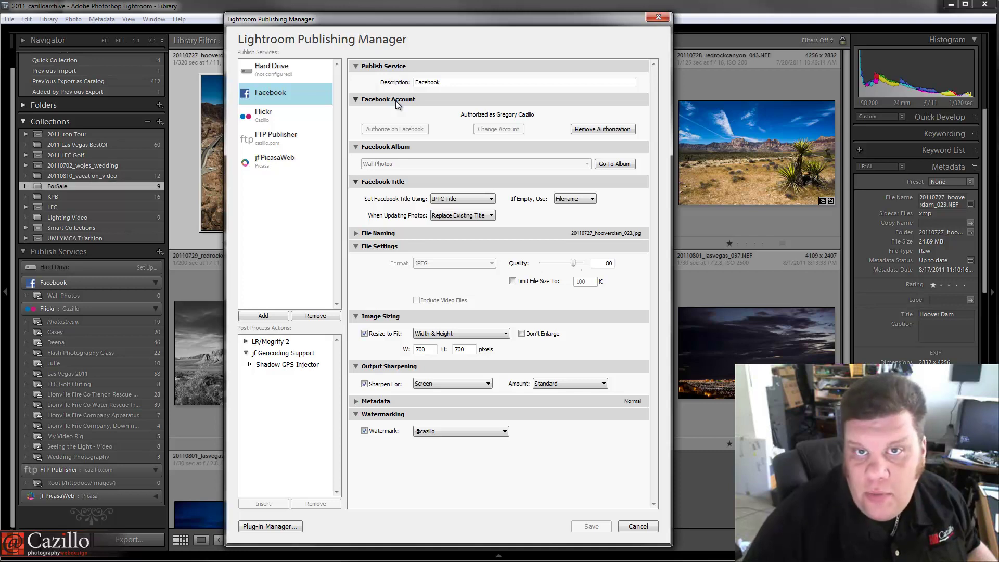
click(293, 117)
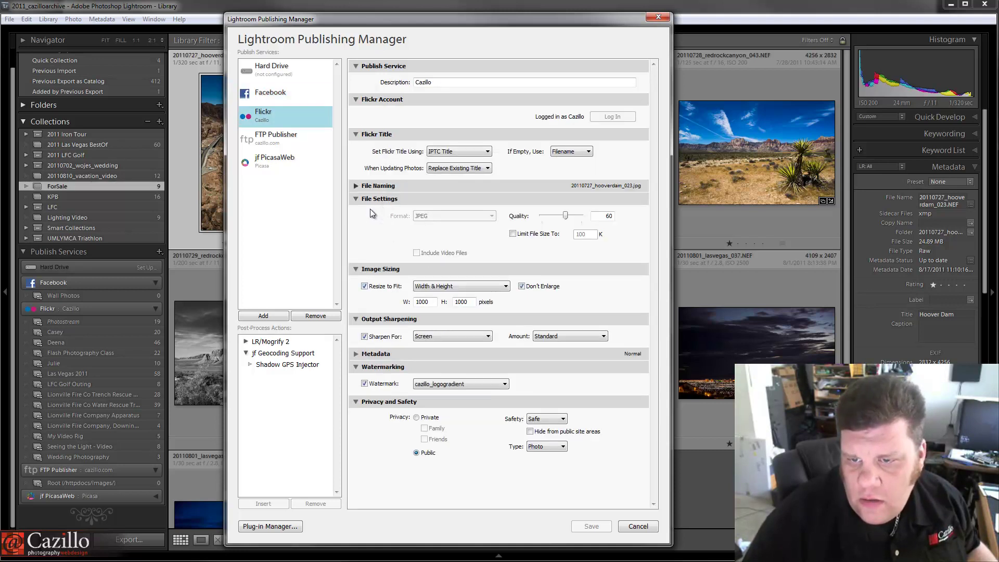
- Check FTP Publisher's formats, keeping JPEG, then lower Facebook's JPEG quality from 80 to 74
click(274, 145)
click(448, 241)
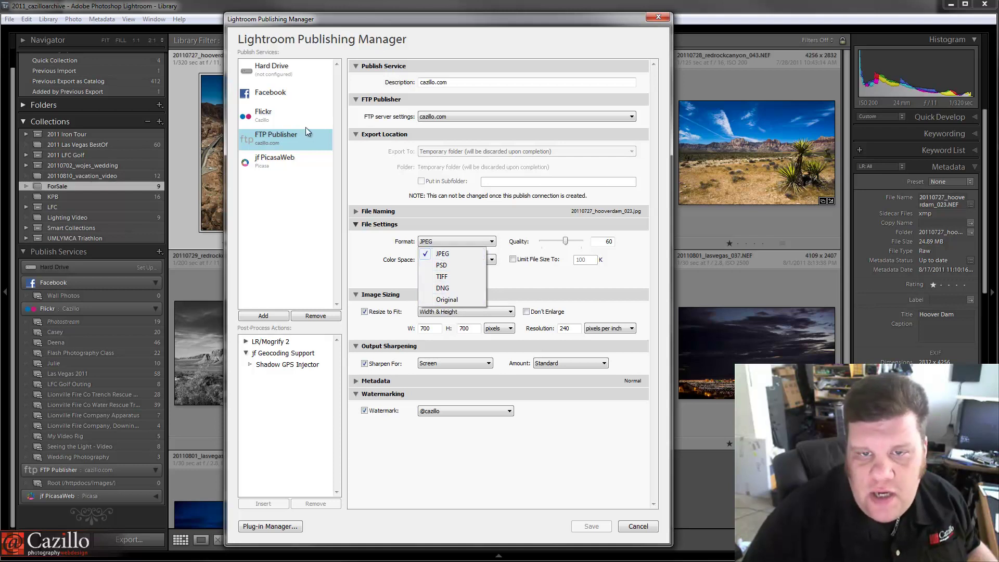
click(295, 113)
click(277, 95)
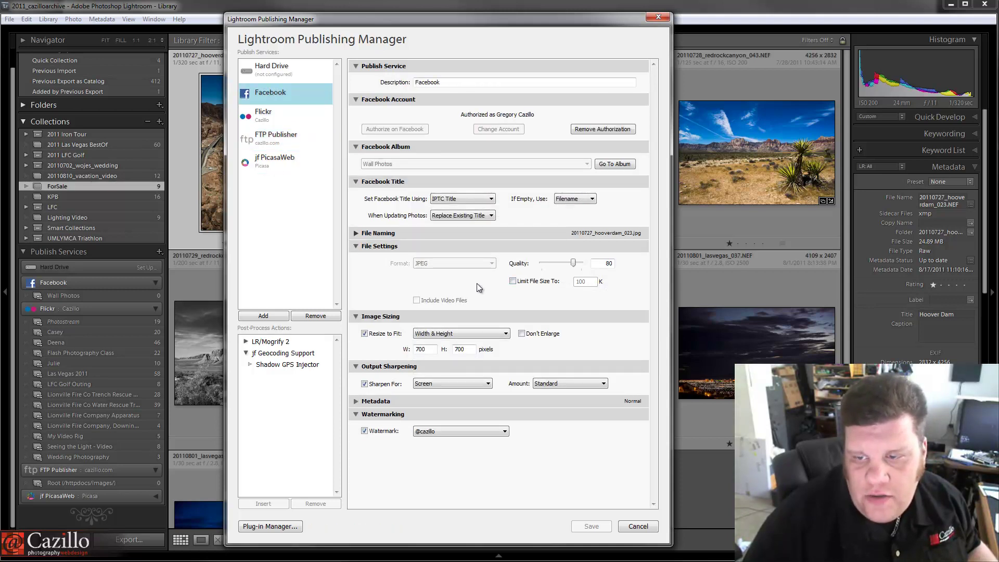
drag(578, 265, 570, 268)
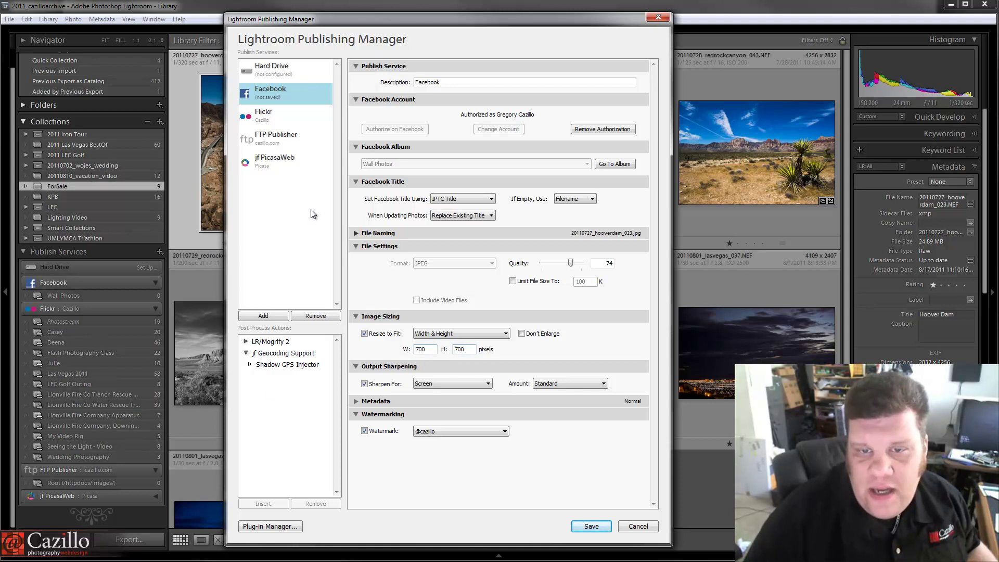
- Cancel the first save prompt, then switch to Flickr and discard Facebook's quality 74 change
click(289, 138)
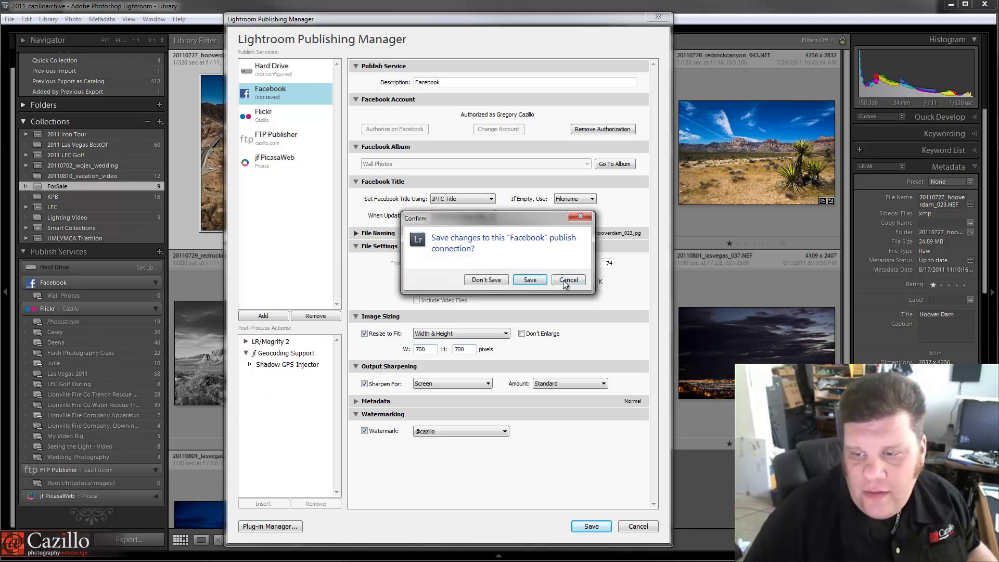
click(568, 279)
click(267, 121)
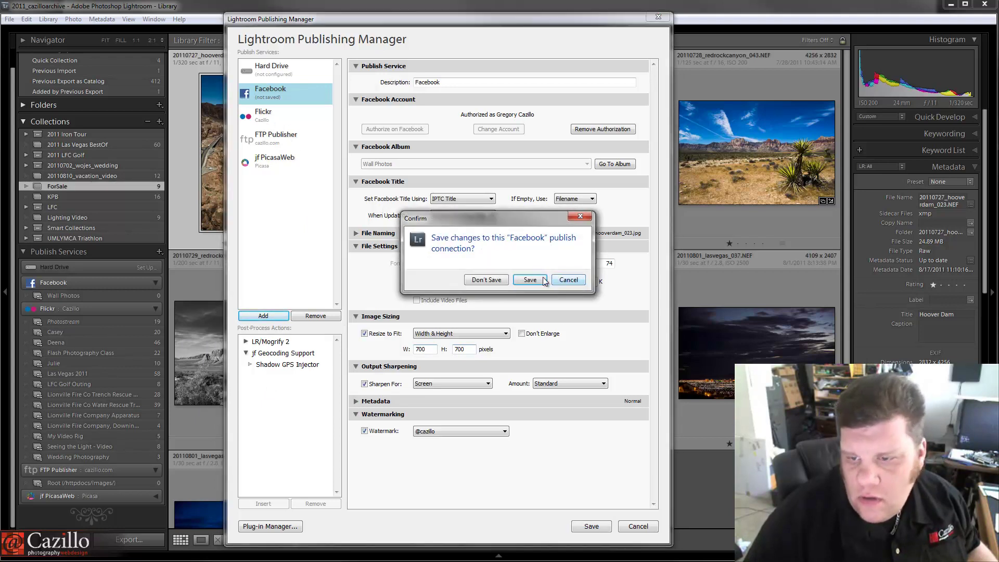
click(496, 284)
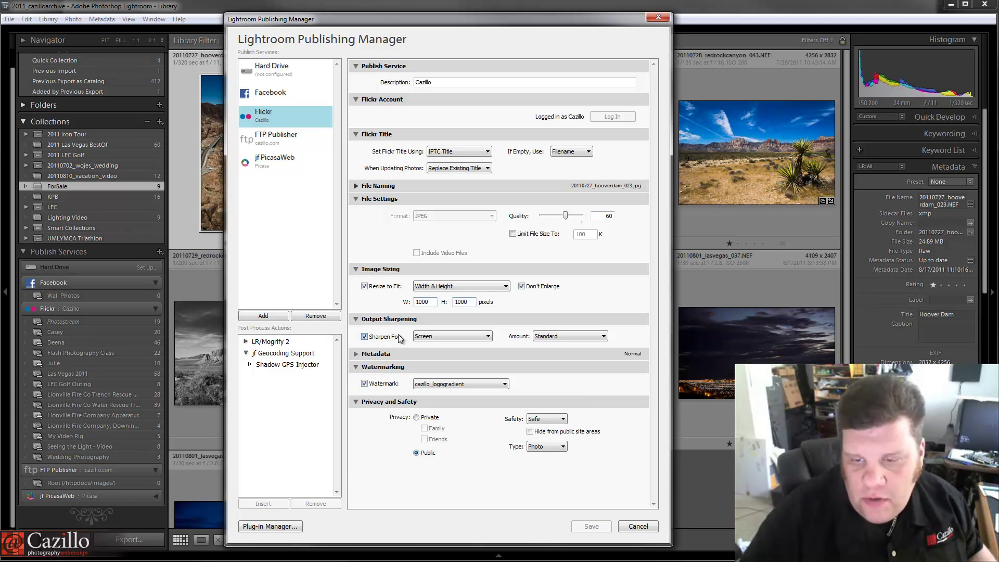
click(572, 336)
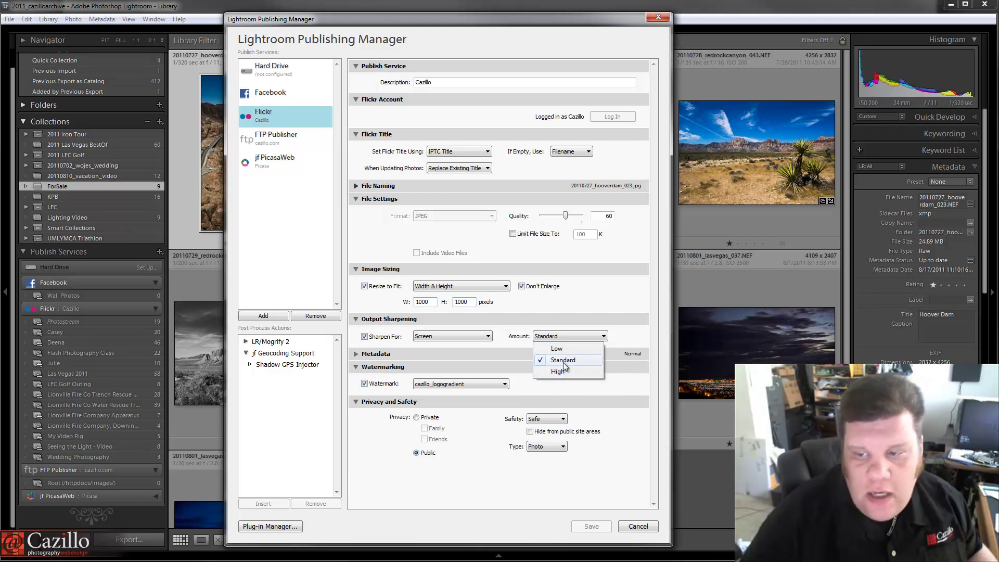
click(562, 362)
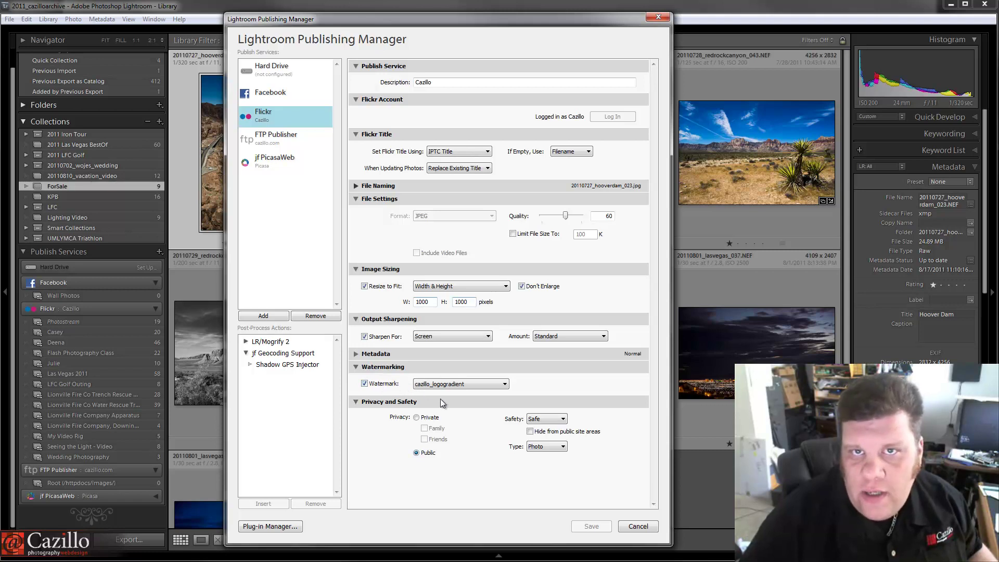
click(455, 383)
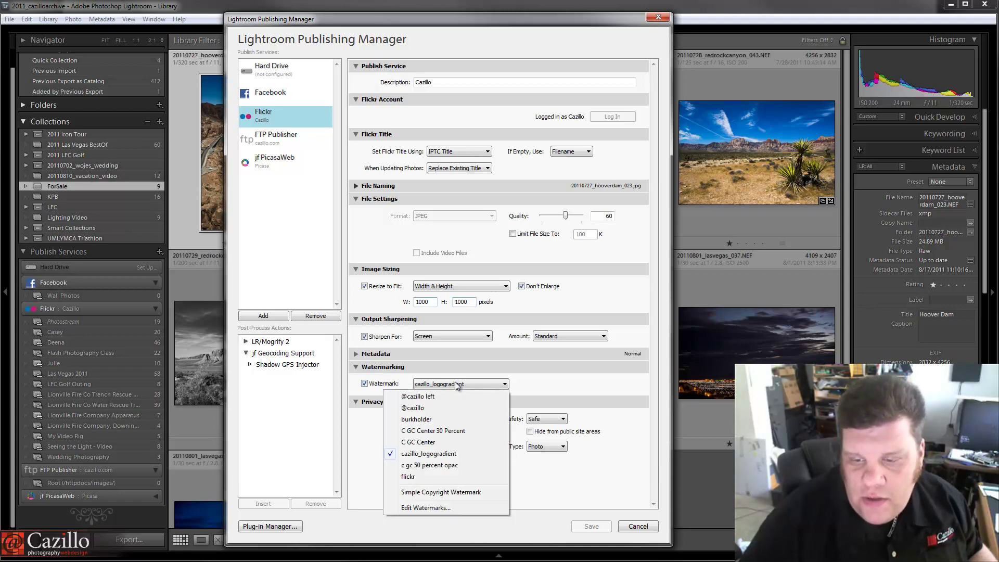
click(444, 409)
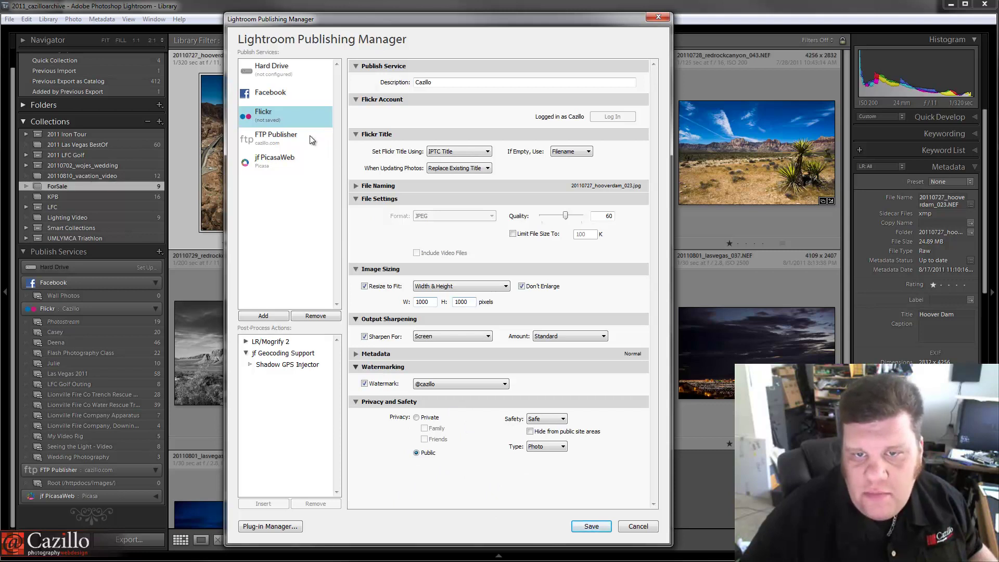
- Discard the Flickr watermark change and show the FTP Publisher service's settings
click(297, 95)
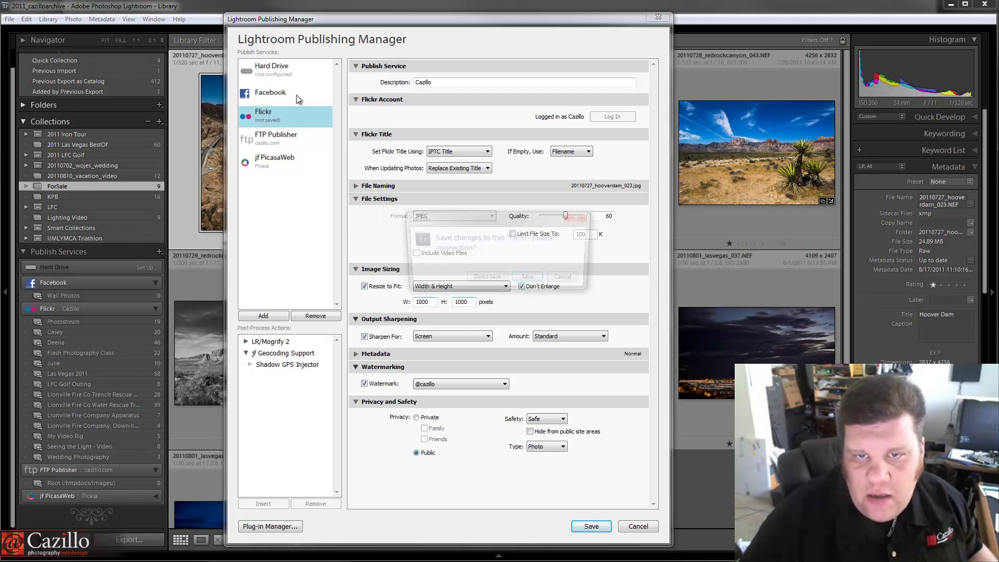
click(486, 281)
click(274, 141)
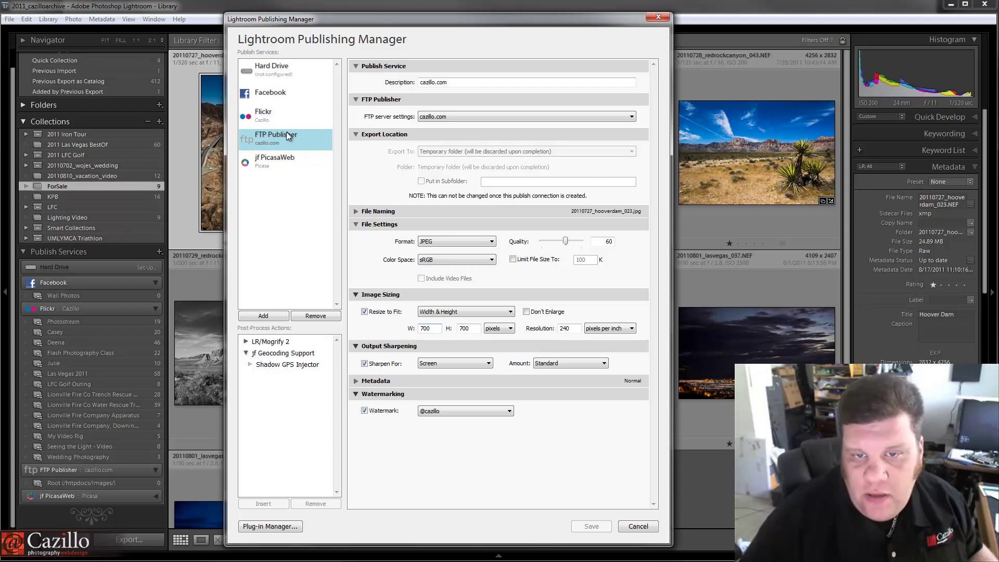
- Show the unconfigured Hard Drive publish service, whose export location is still empty
click(288, 64)
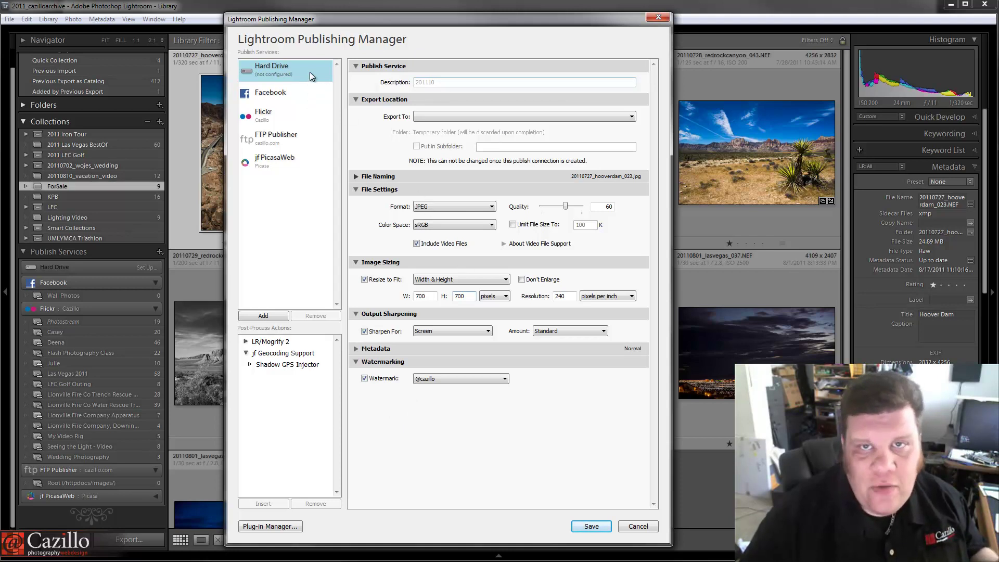
- Close the Publishing Manager and open the Export One File dialog through File > Export
click(638, 526)
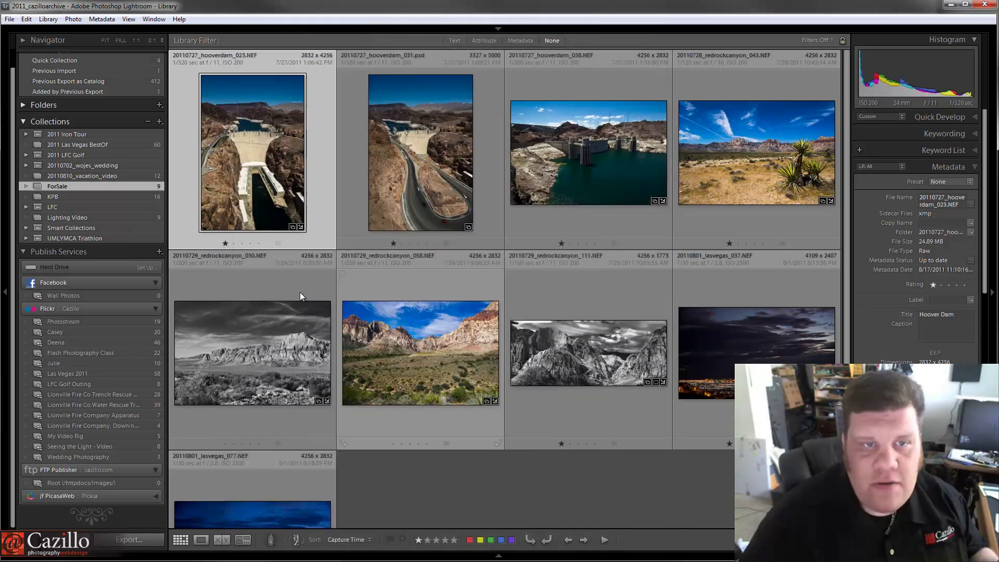
click(10, 19)
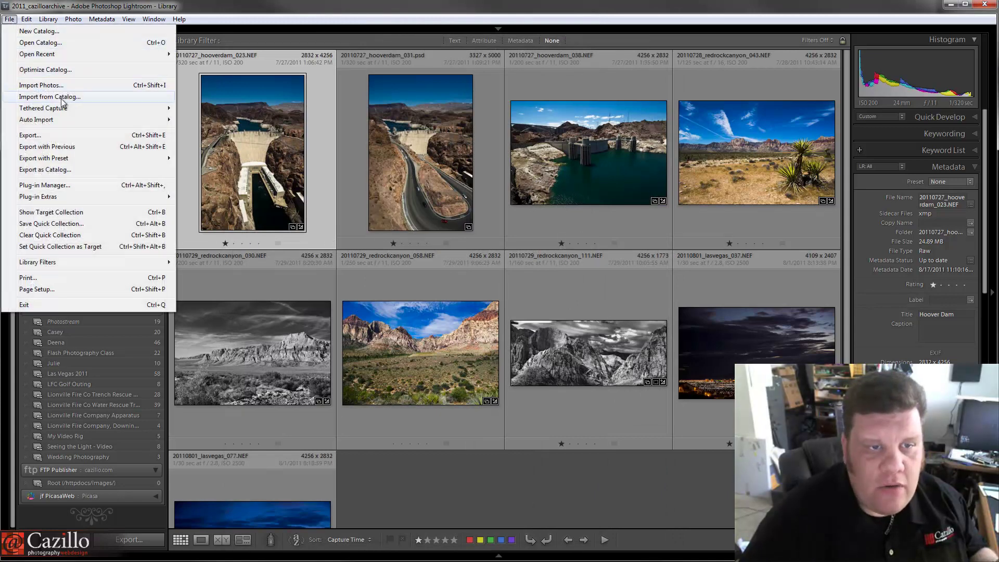
click(63, 135)
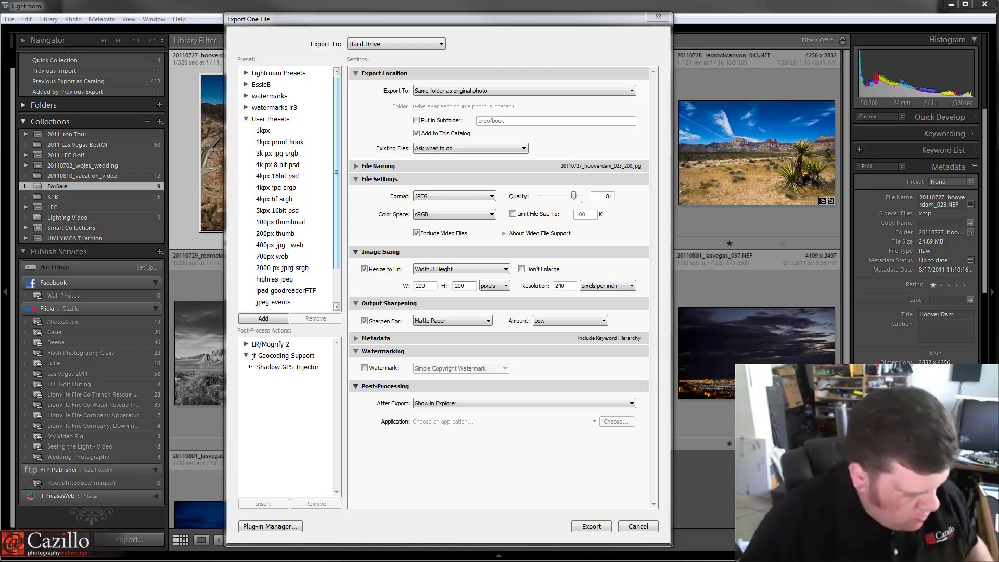
- Browse to F:\temp_lightroomexport in Explorer, then move it aside and return to the export dialog
key(super+e)
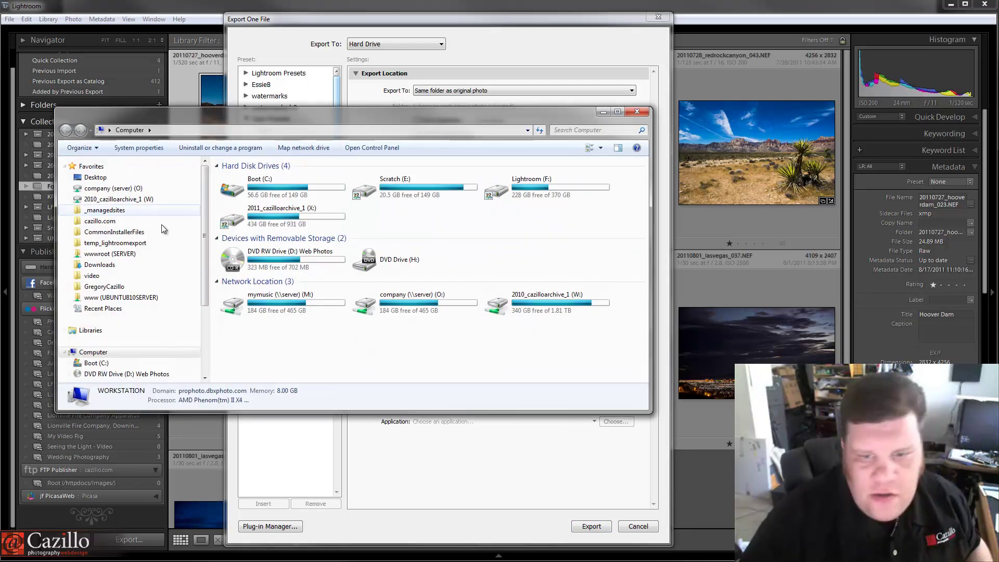
double_click(563, 193)
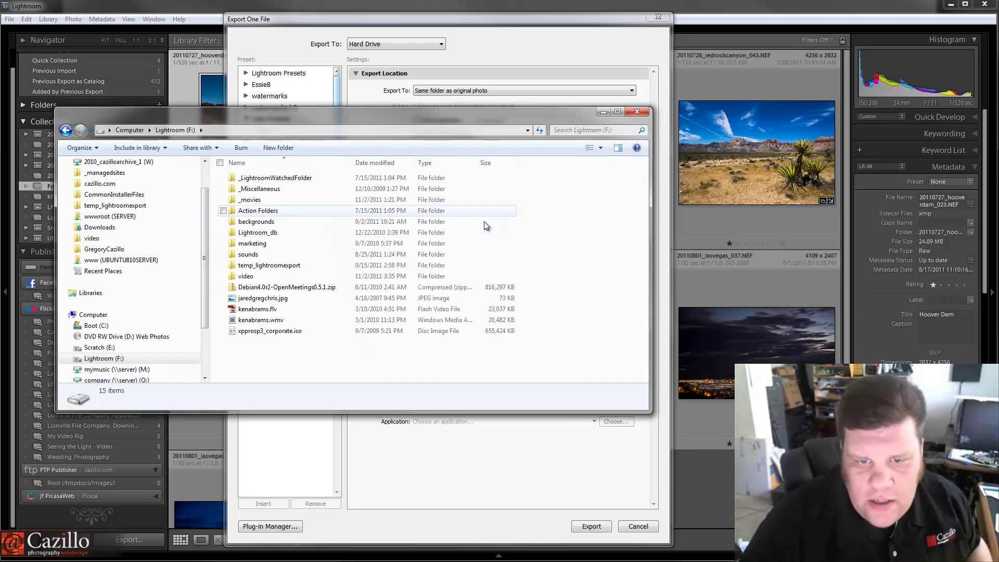
double_click(273, 265)
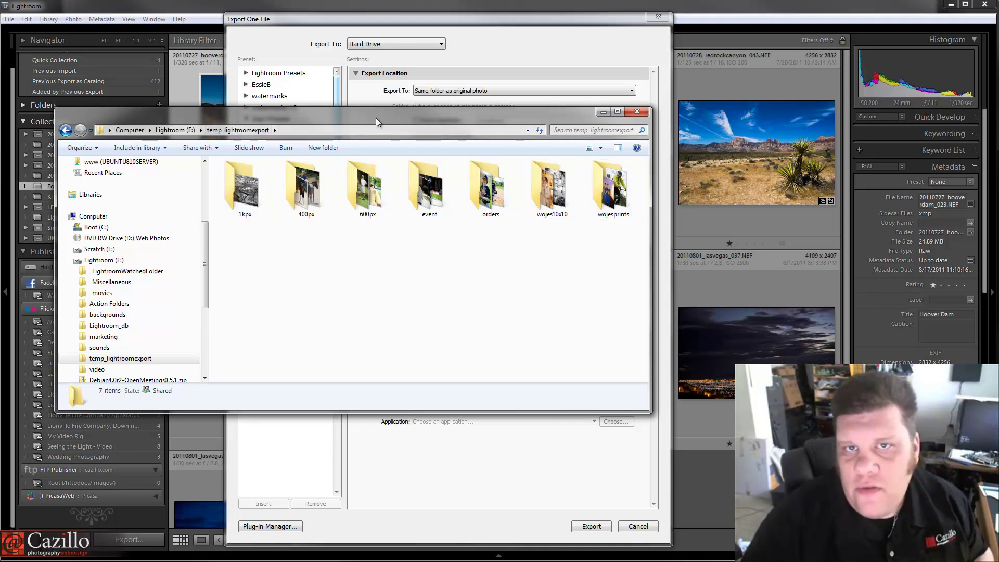
drag(376, 117, 335, 118)
click(335, 104)
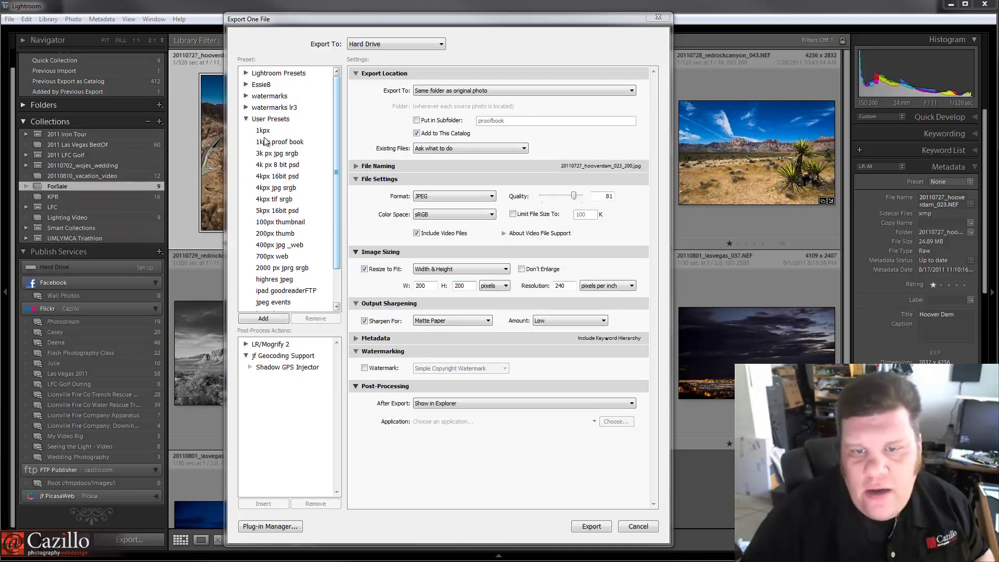
- Load the 4kpx jpg srgb preset, set Export To 'Choose folder later', then reopen temp_lightroomexport
click(280, 187)
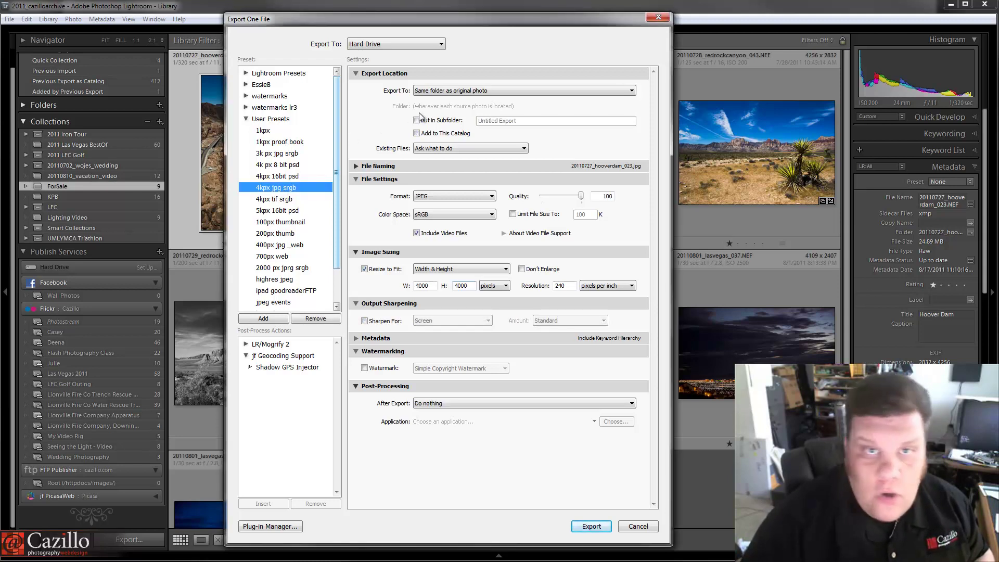
click(436, 91)
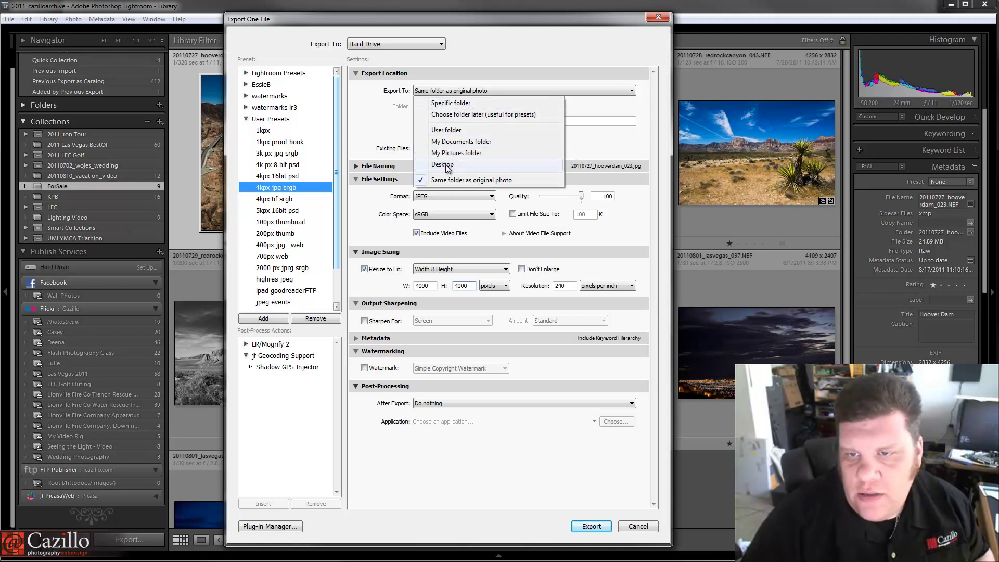
click(457, 103)
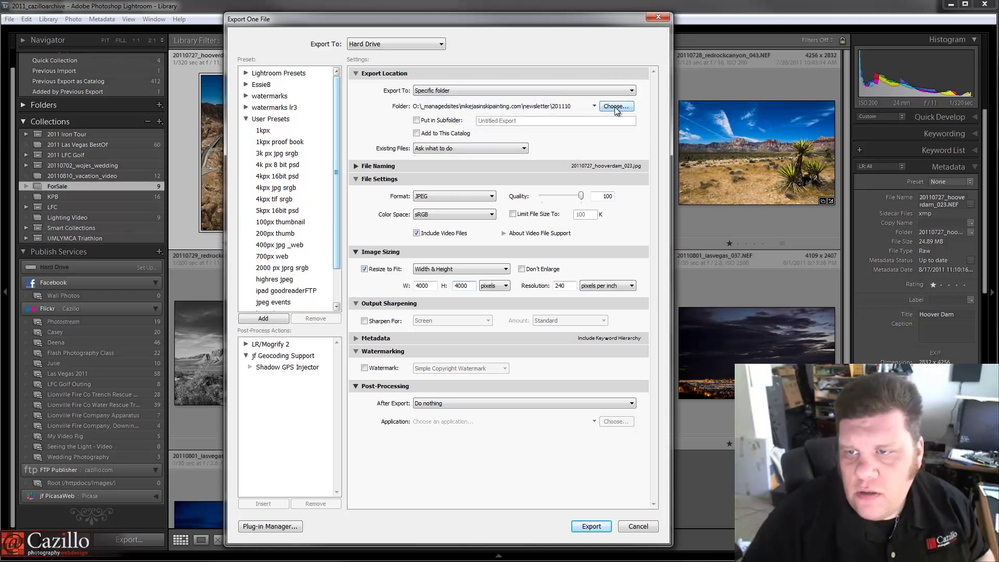
click(455, 92)
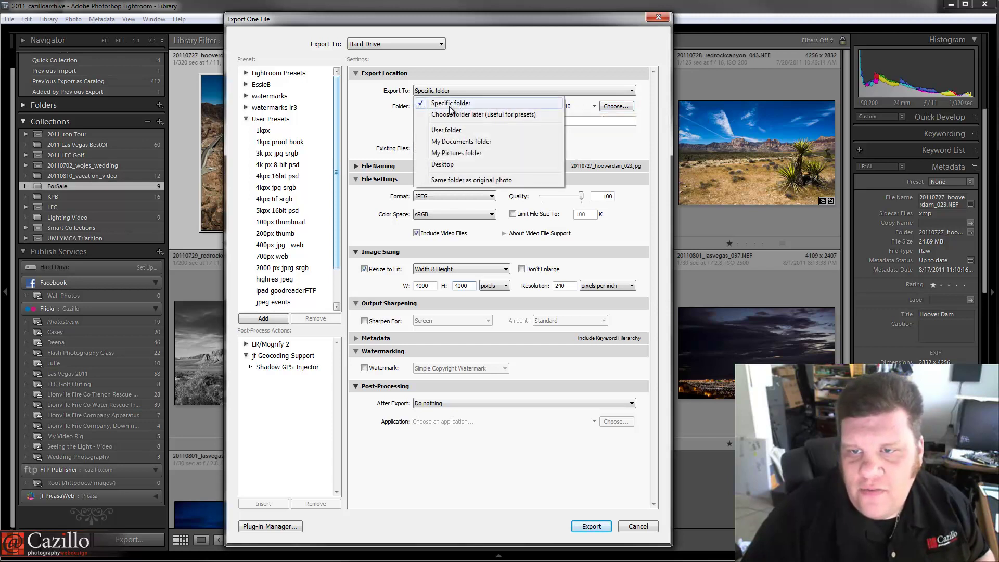
click(448, 117)
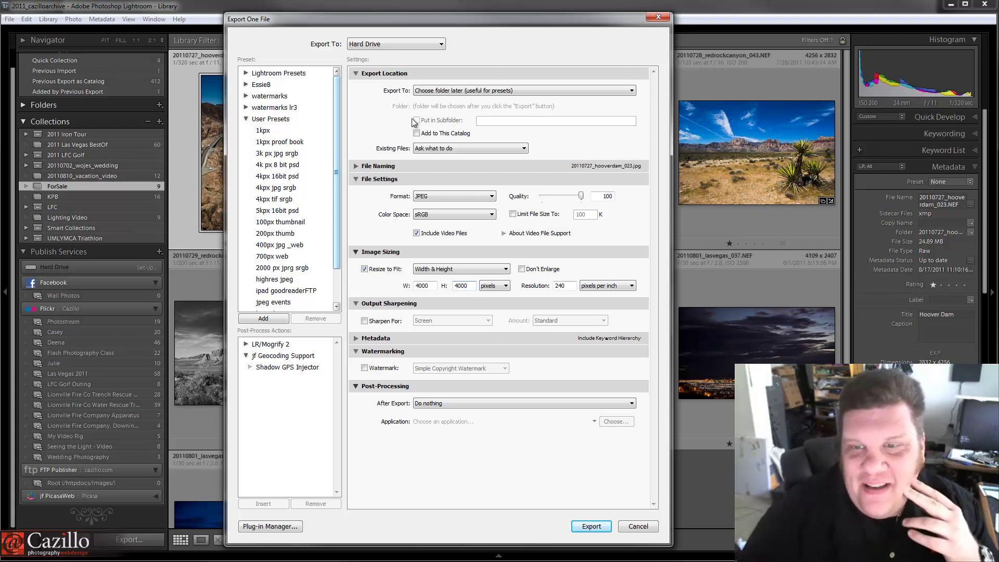
click(617, 106)
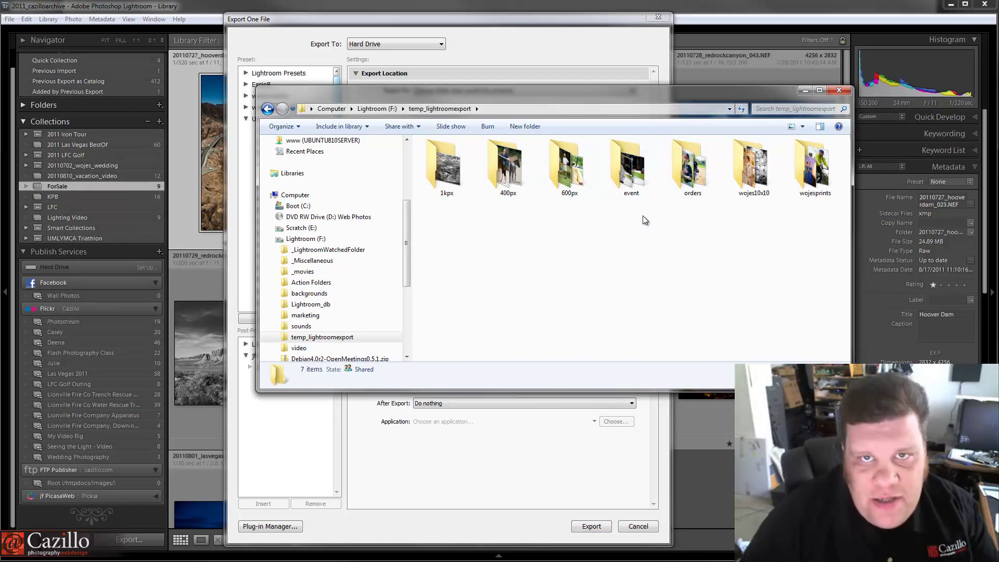
- Move the temp_lightroomexport window aside and switch back to the Export One File dialog
drag(676, 101, 402, 123)
key(alt+Tab)
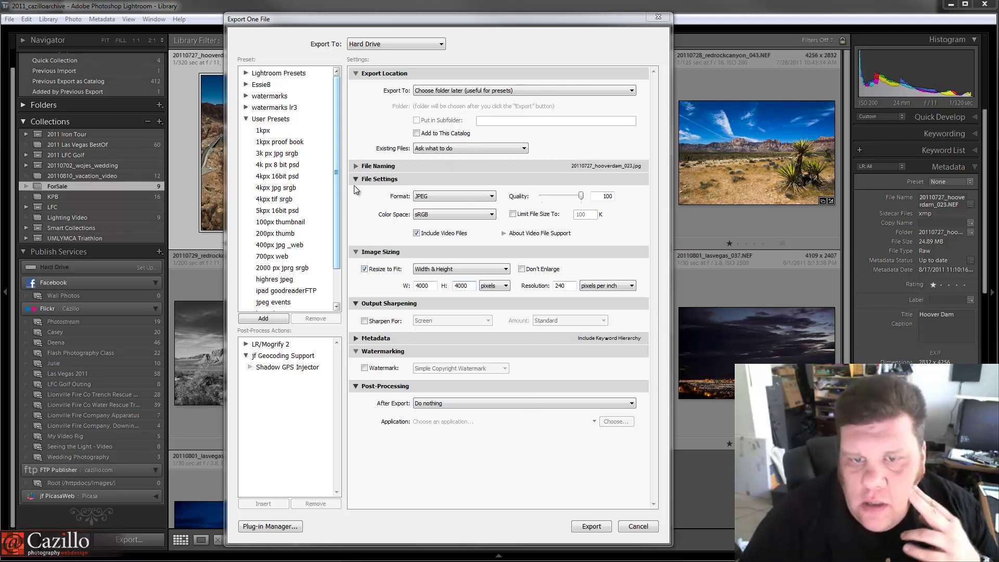
- Load the 4kpx jpg srgb preset, defer the export folder choice, and keep Ask what to do for existing files
click(286, 189)
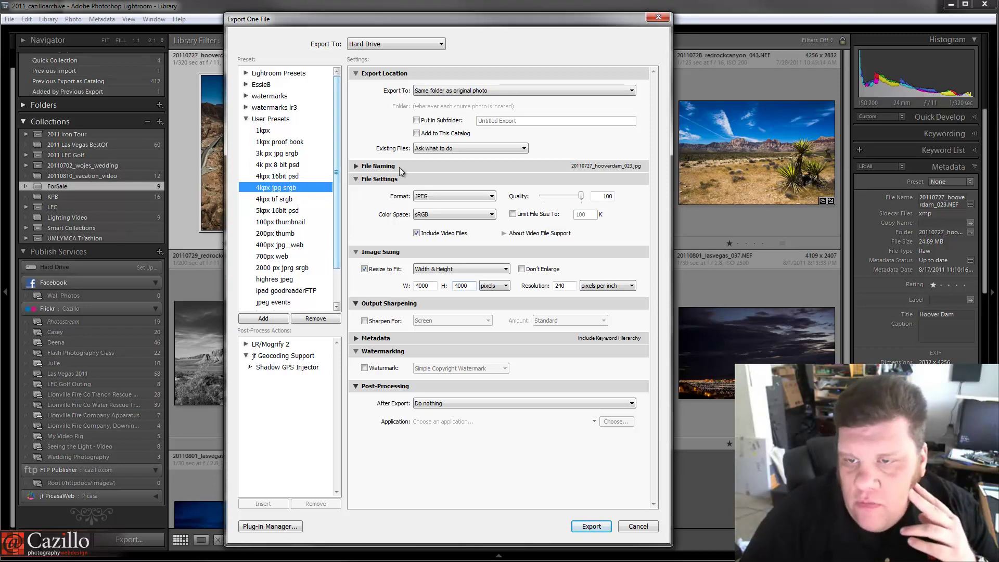
click(449, 90)
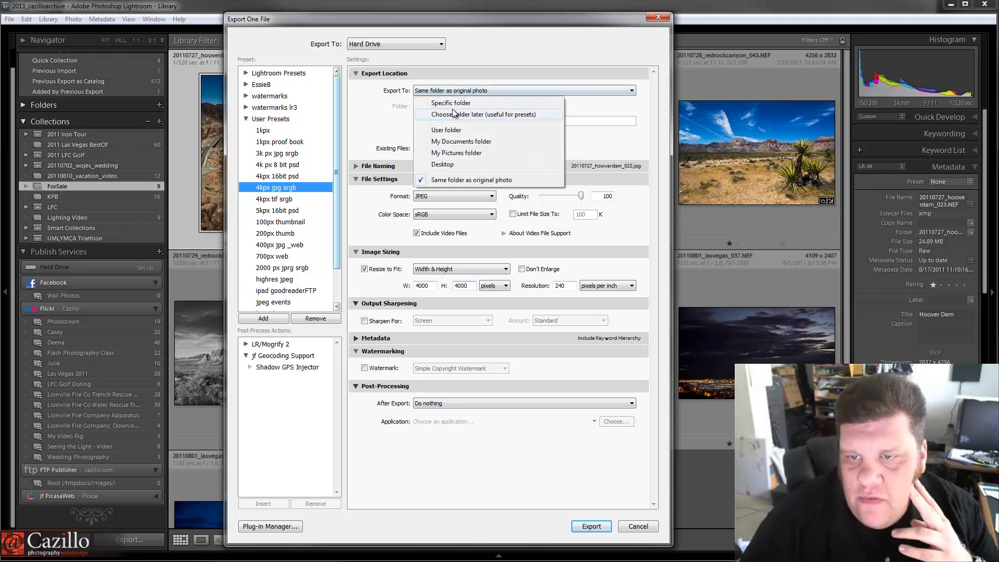
click(451, 112)
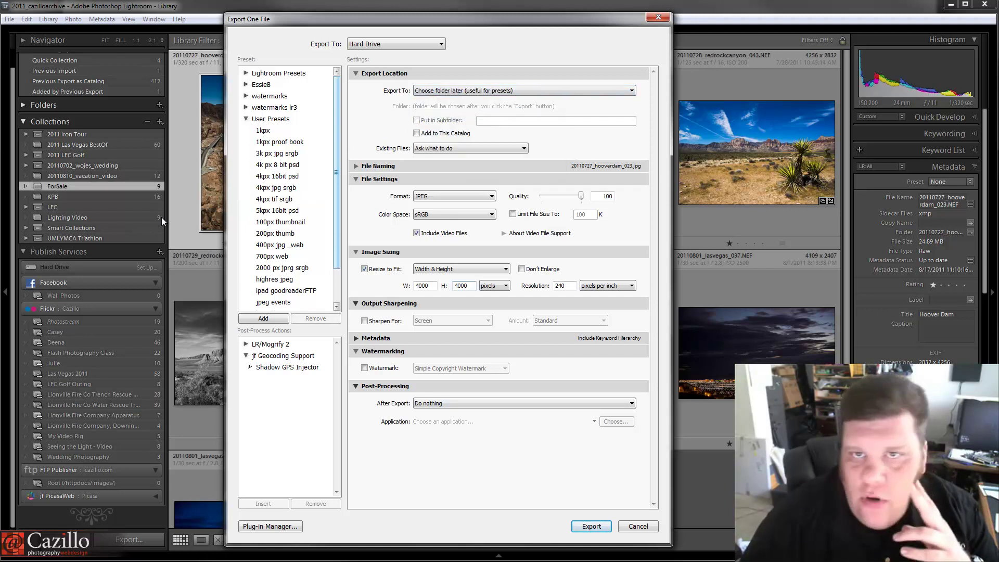
click(435, 149)
click(435, 150)
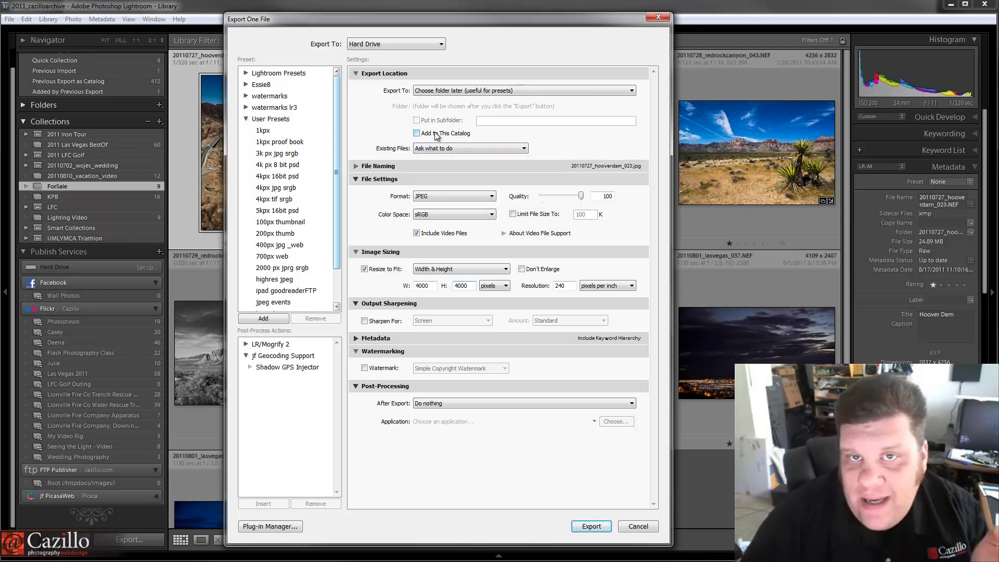
- Toggle File Naming open and closed, then list the colour spaces: sRGB, AdobeRGB (1998), ProPhoto RGB, Other
click(382, 166)
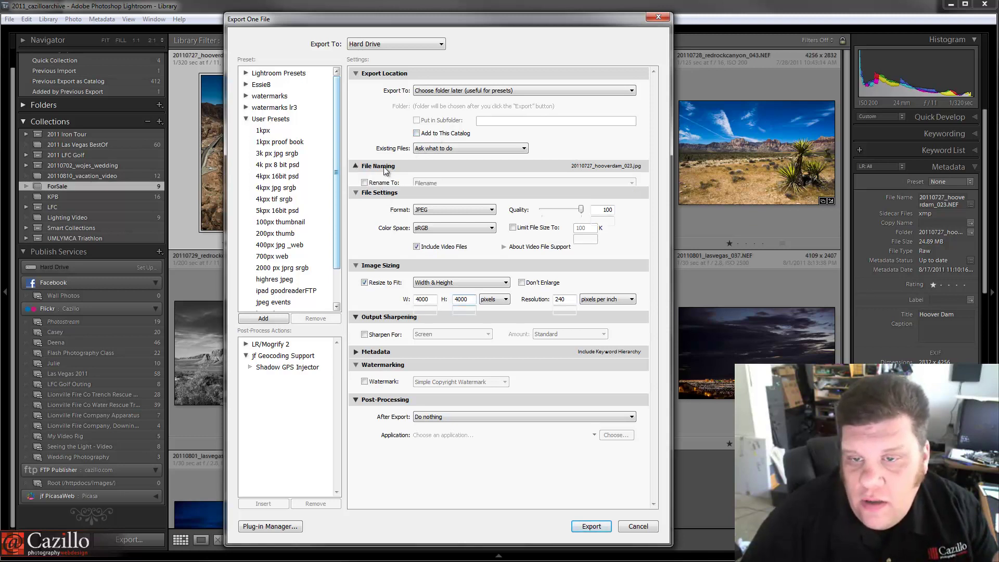
click(383, 167)
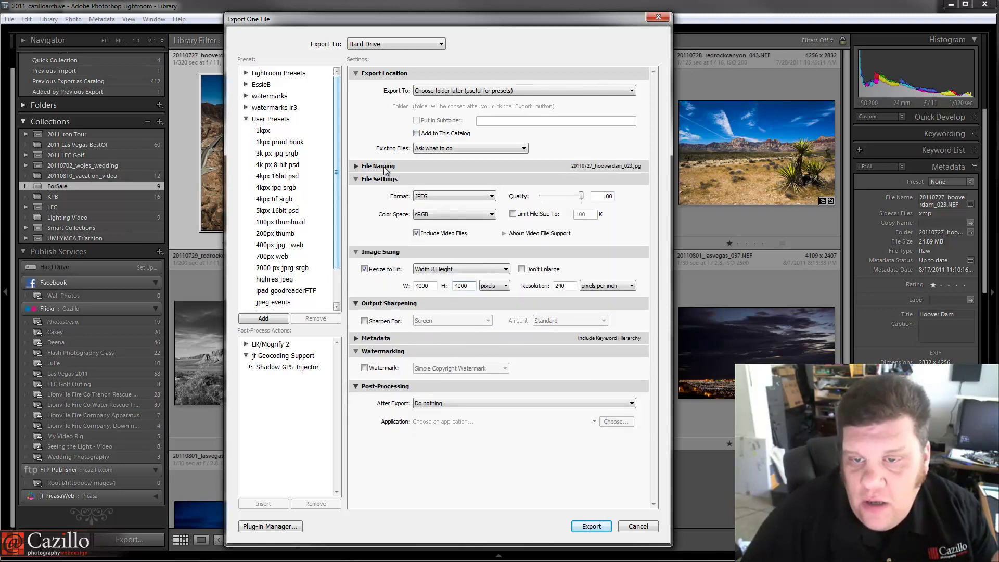
click(430, 214)
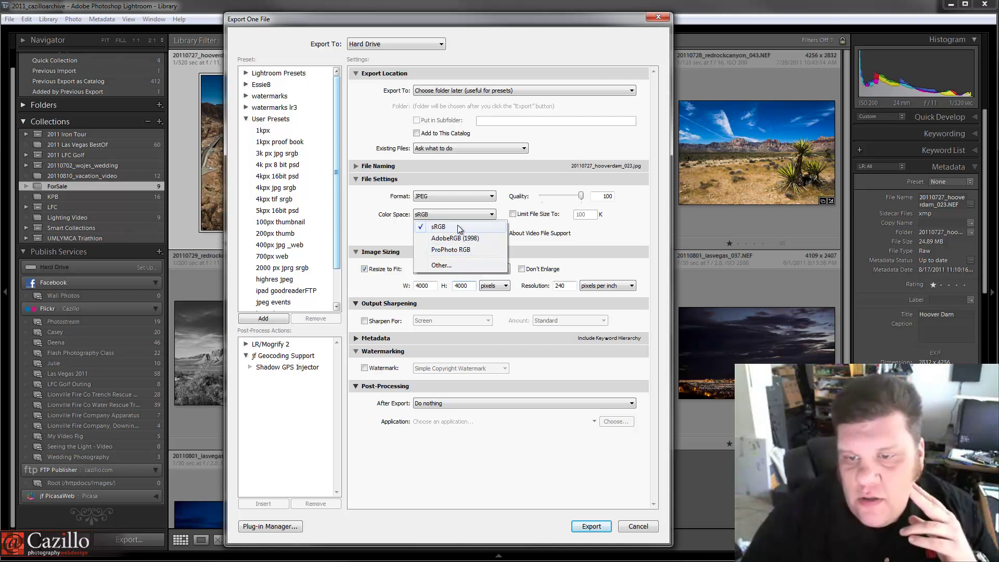
- Pick sRGB from the Color Space list
click(463, 227)
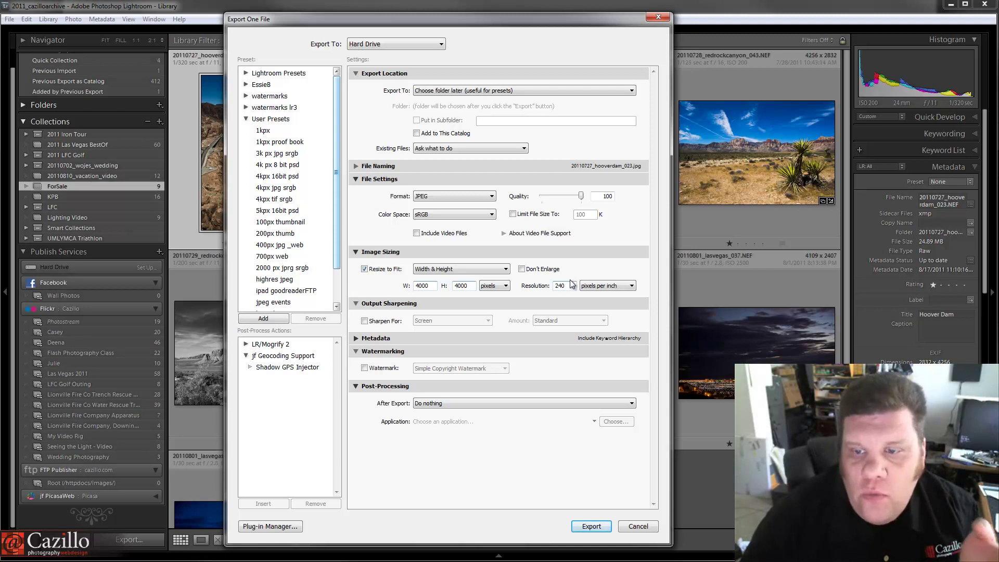
double_click(430, 285)
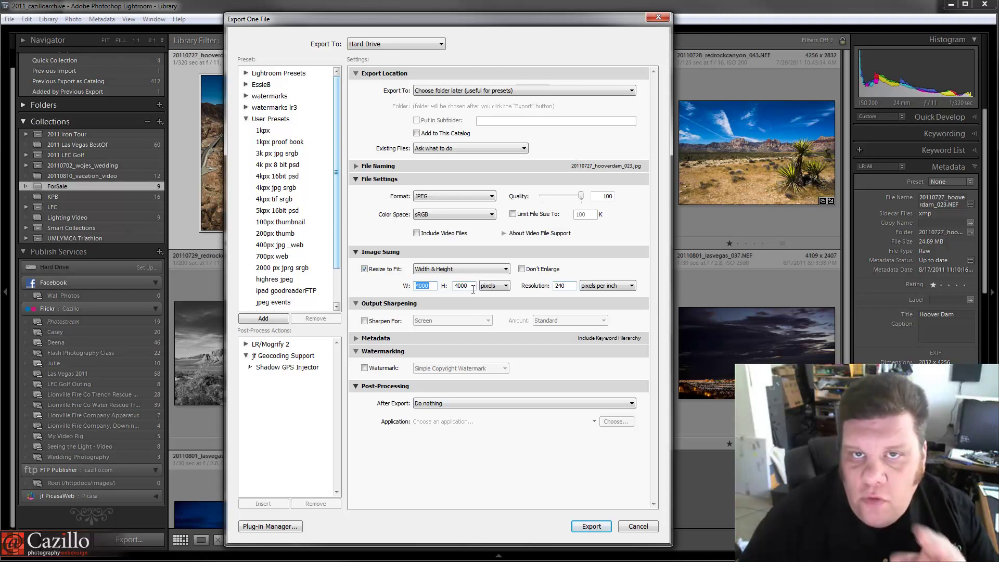
- Enable output sharpening for Matte Paper and set After Export to Show in Explorer
click(380, 321)
click(445, 322)
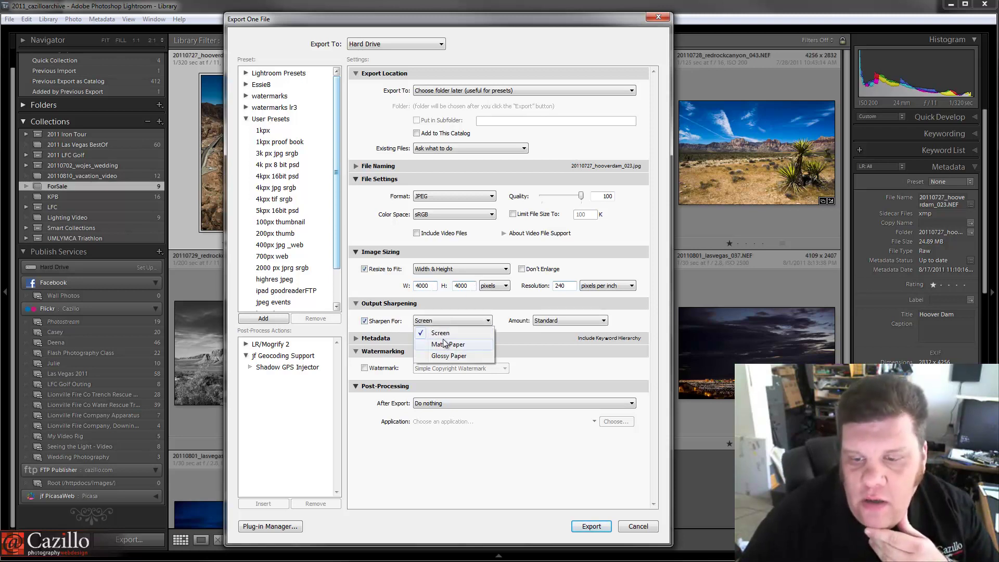
click(445, 345)
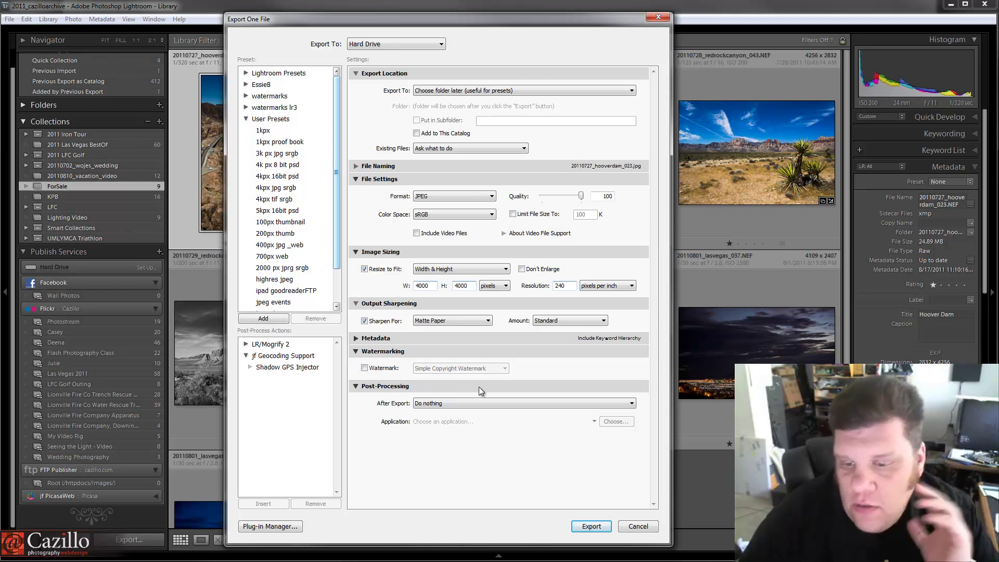
click(417, 406)
click(436, 431)
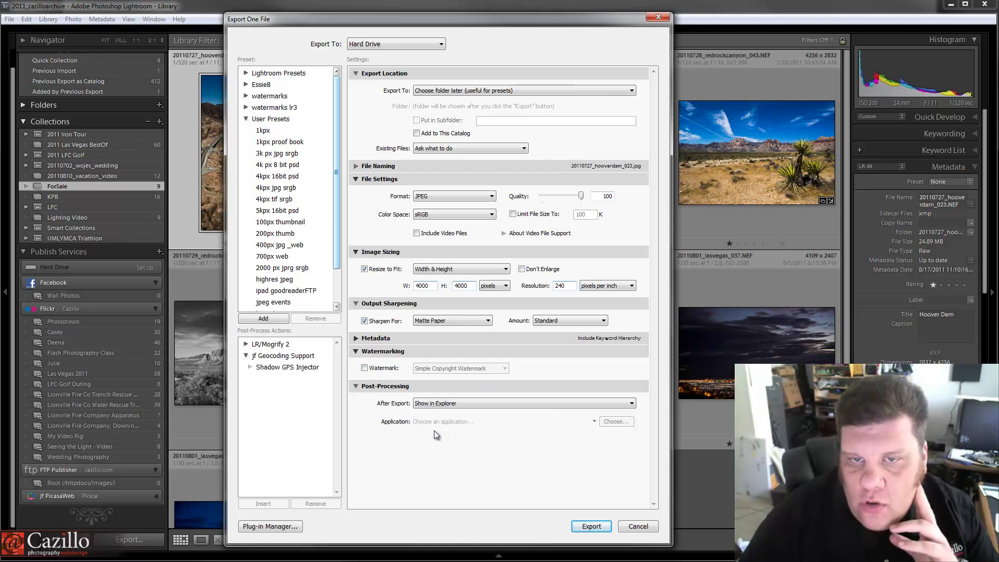
- Start the export, cancel the folder prompt, and reopen the Export dialog from the File menu
click(591, 526)
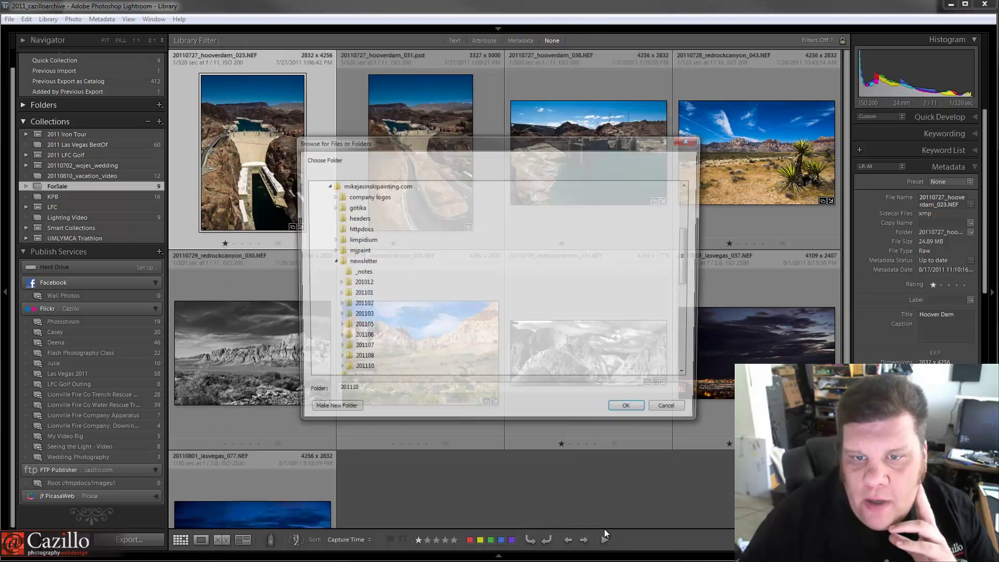
click(669, 410)
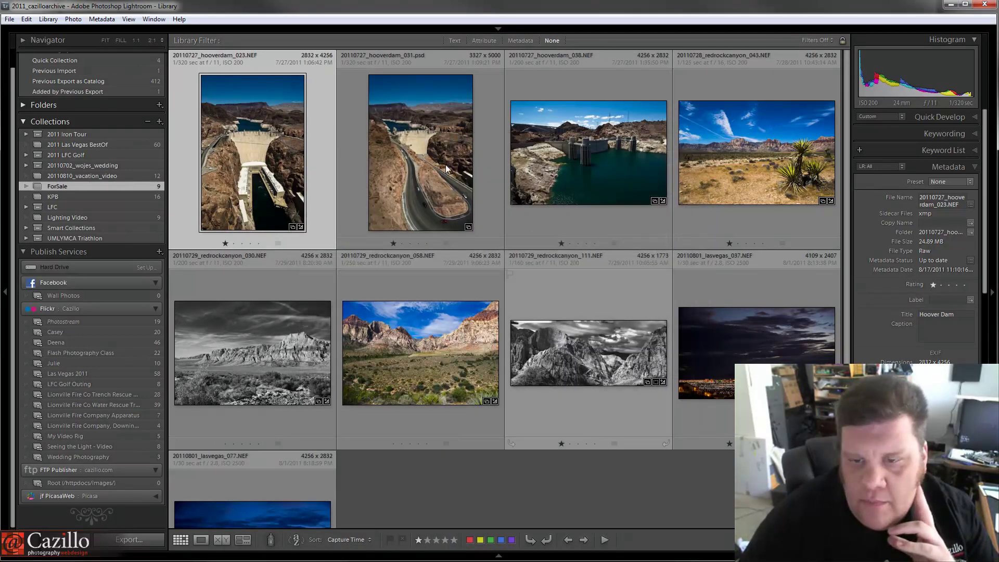
click(10, 18)
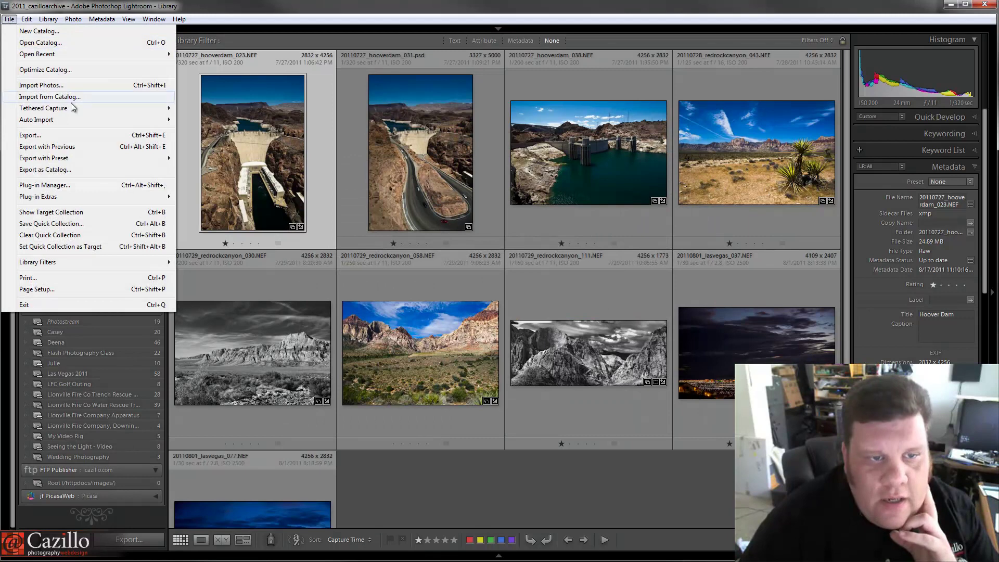
click(81, 135)
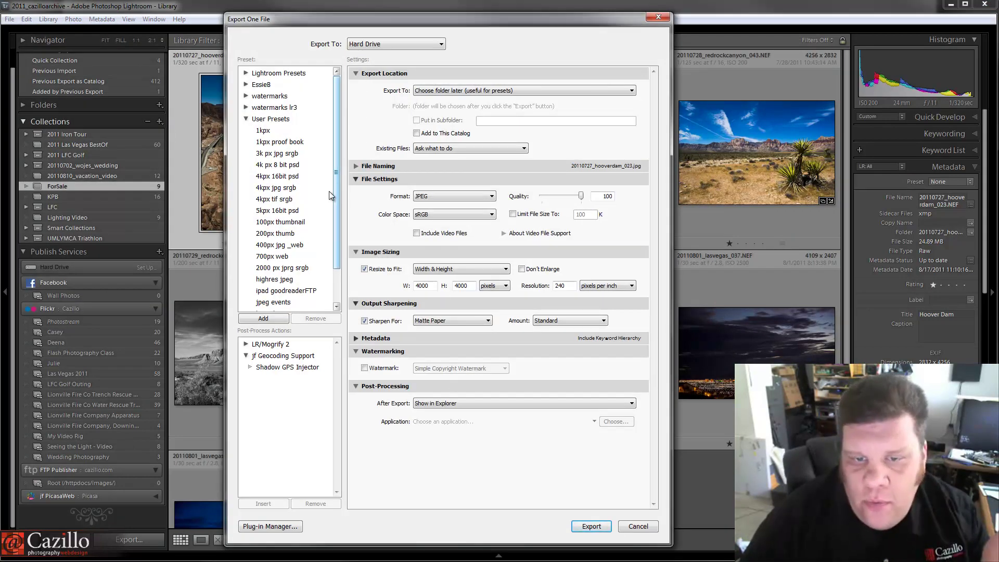
- Compare the 5kpx 16bit psd, 4kpx 16bit psd, 4k px 8 bit psd and 1kpx presets, then expand watermarks lr3
click(274, 211)
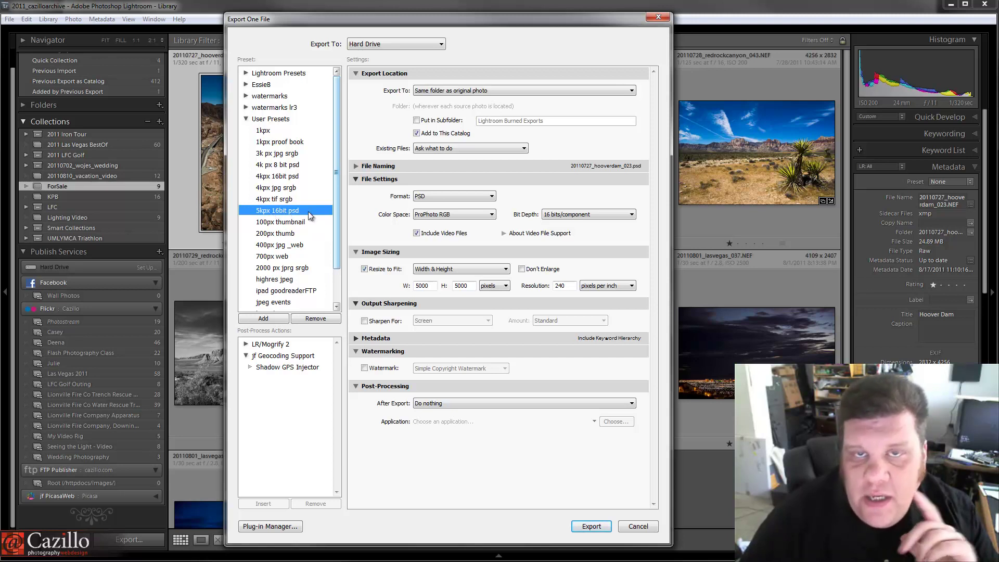
click(291, 180)
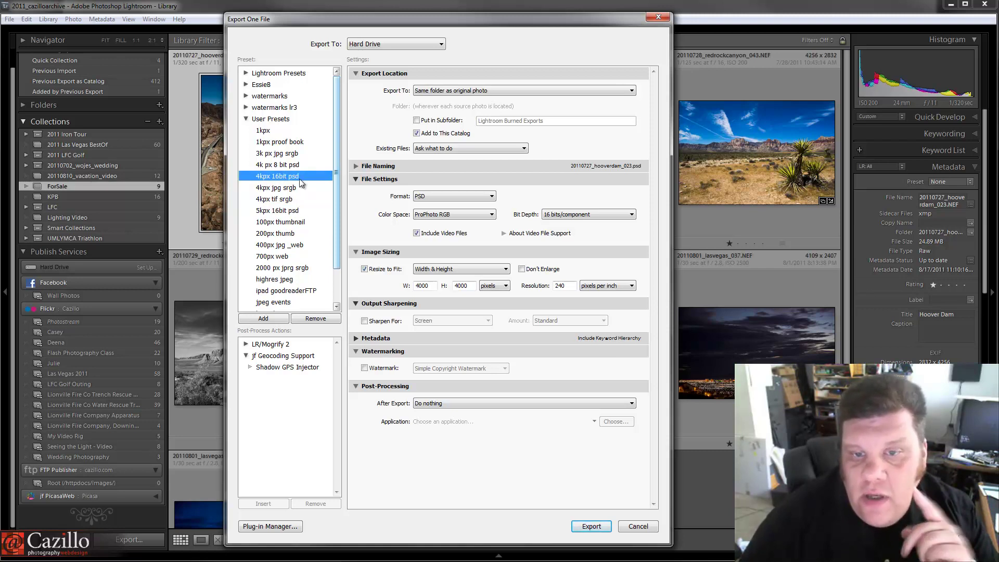
click(295, 165)
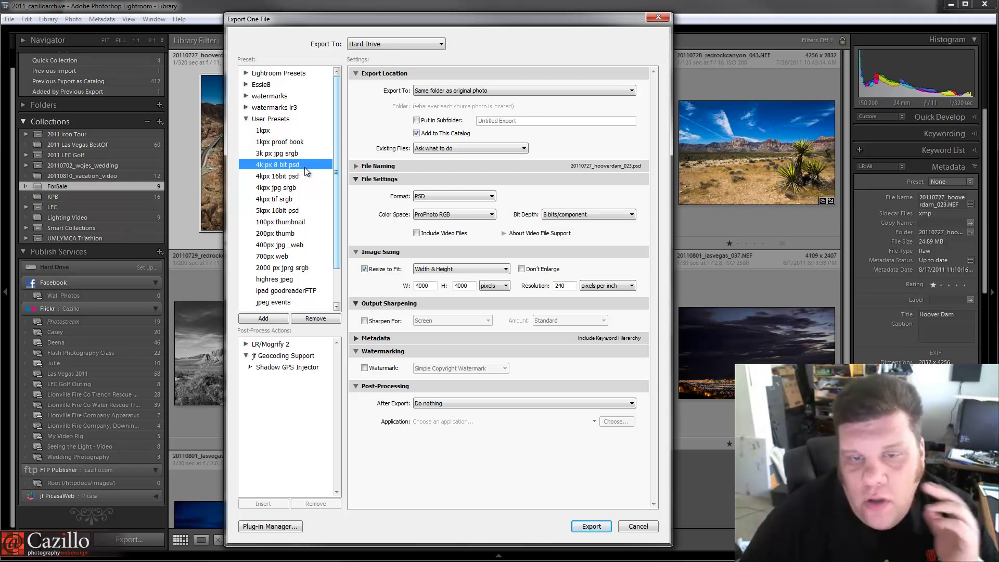
scroll(304, 167, down, 1)
scroll(283, 156, up, 1)
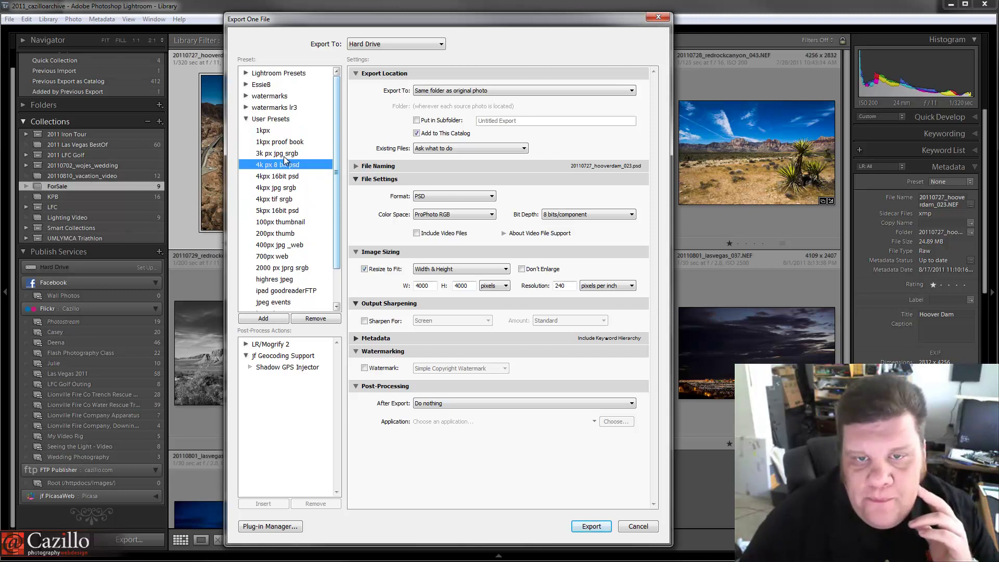
click(261, 130)
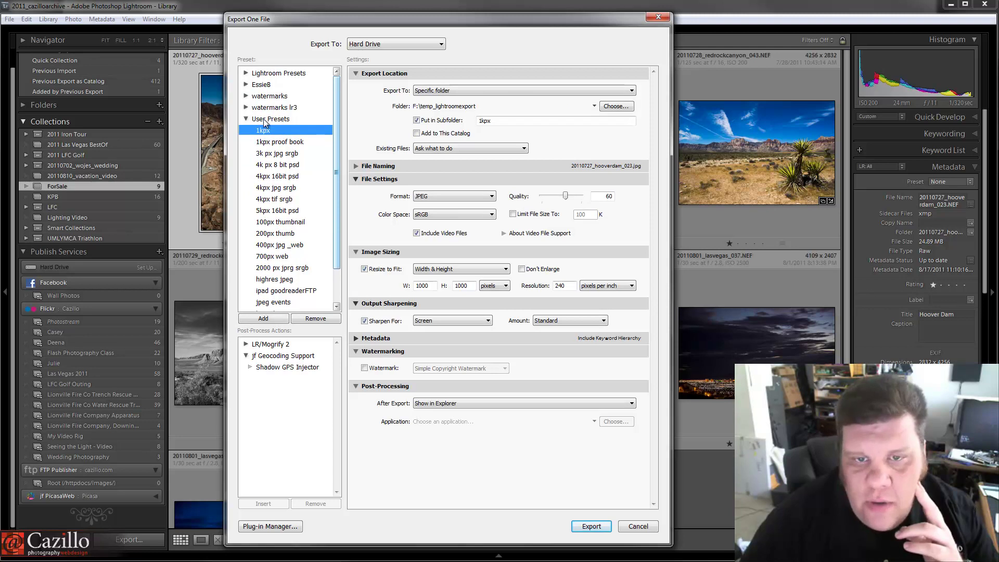
click(246, 118)
click(246, 108)
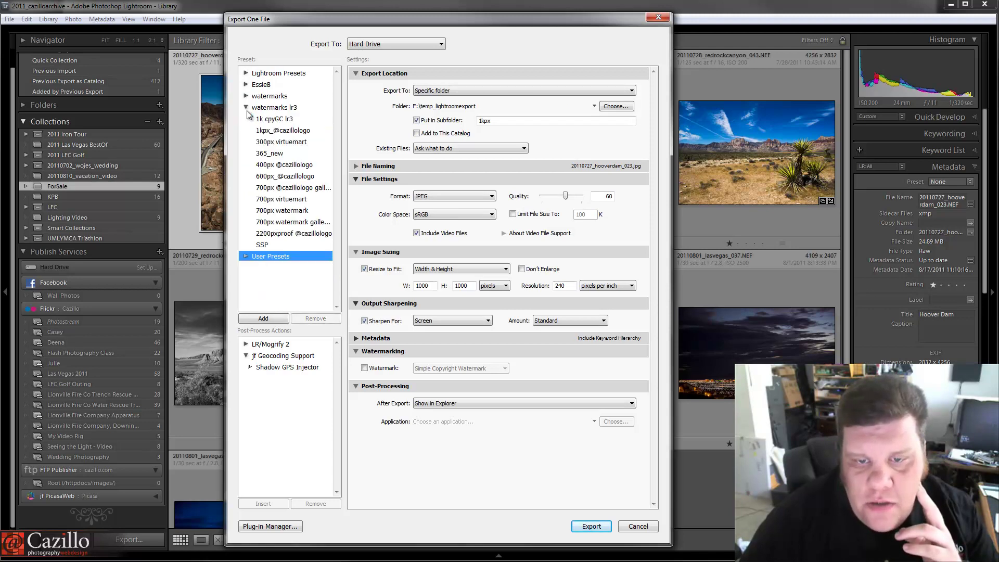
- Export the Hoover Dam photo with the 1kpx_@cazillologo preset, with Put in Subfolder unchecked
click(285, 223)
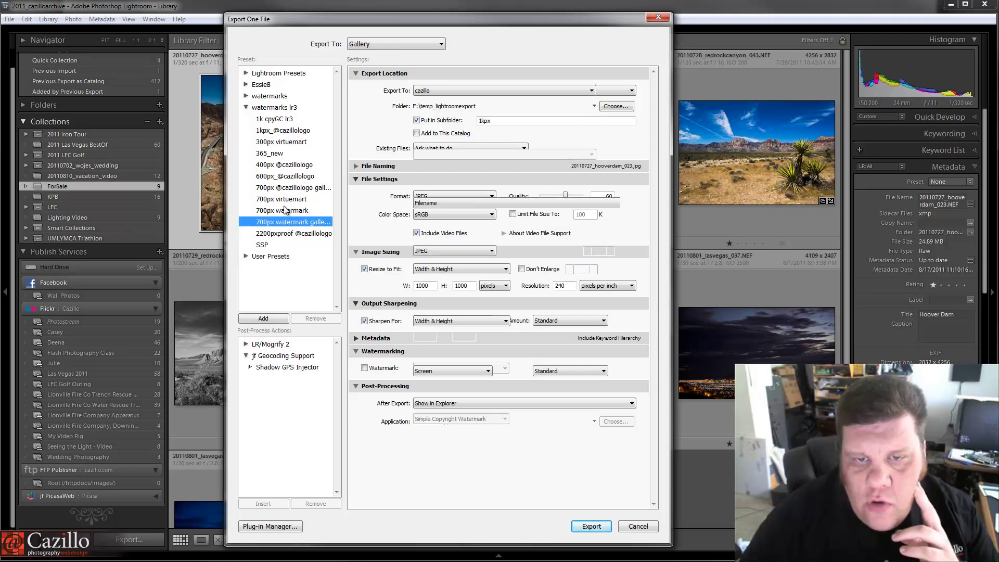
click(284, 131)
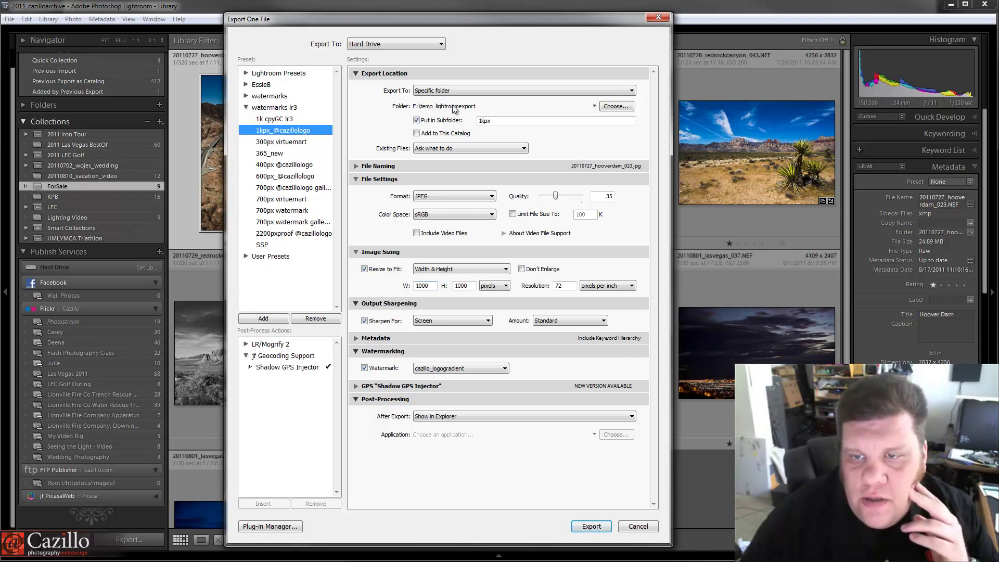
click(460, 118)
click(590, 526)
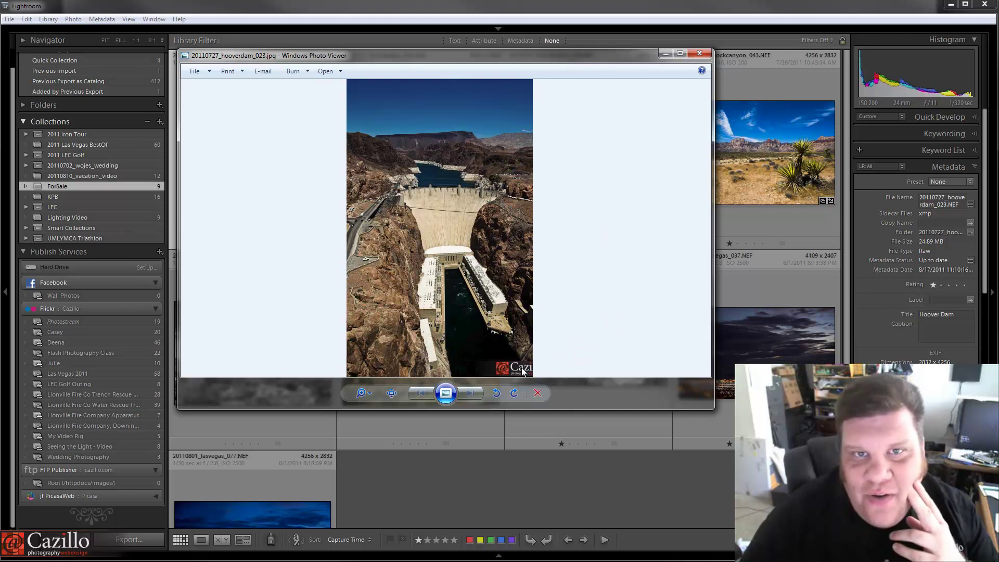
- Close Windows Photo Viewer and switch to the regex.info PicasaWeb publish guide in Chrome
click(698, 55)
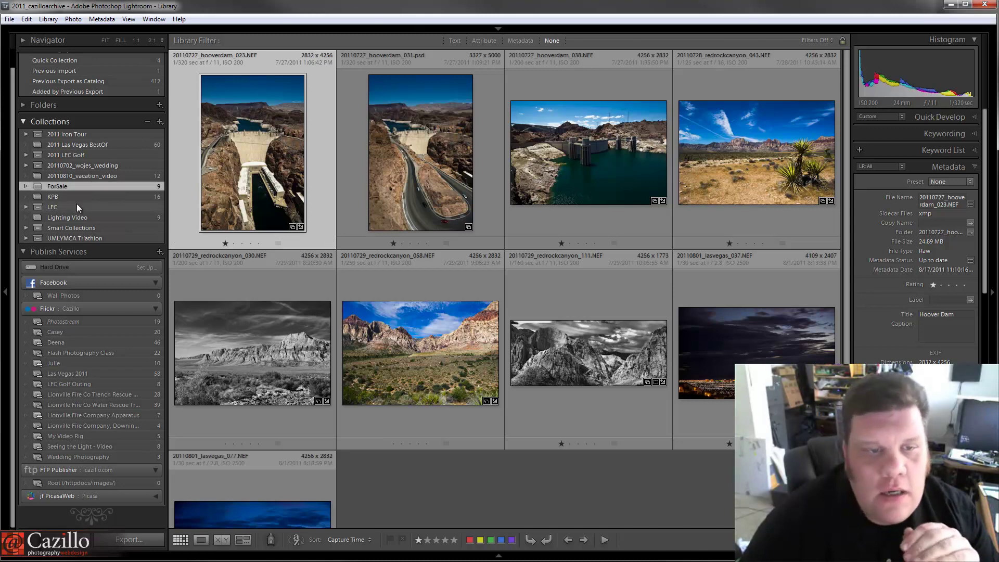
scroll(76, 204, up, 2)
scroll(77, 207, down, 2)
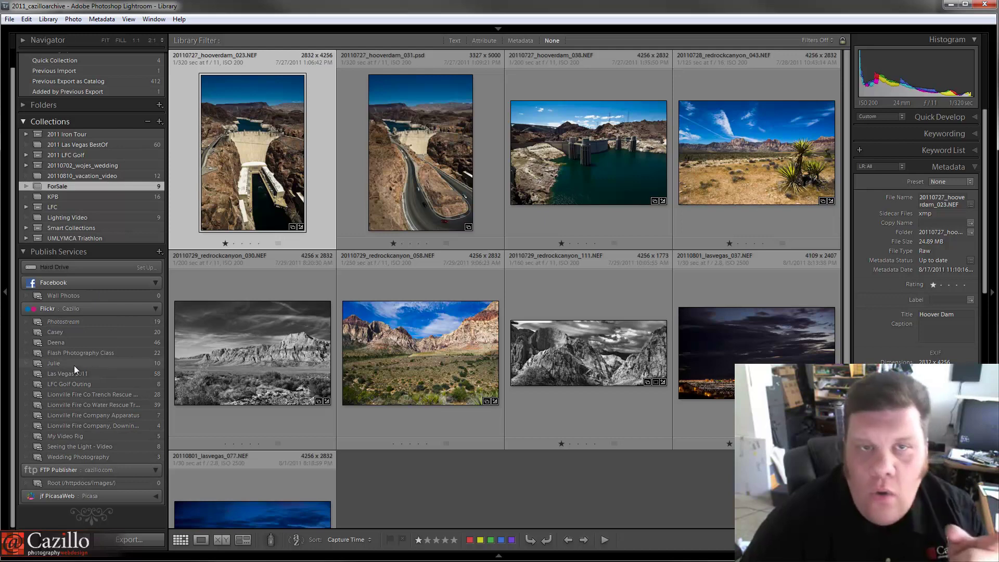
key(alt+Tab)
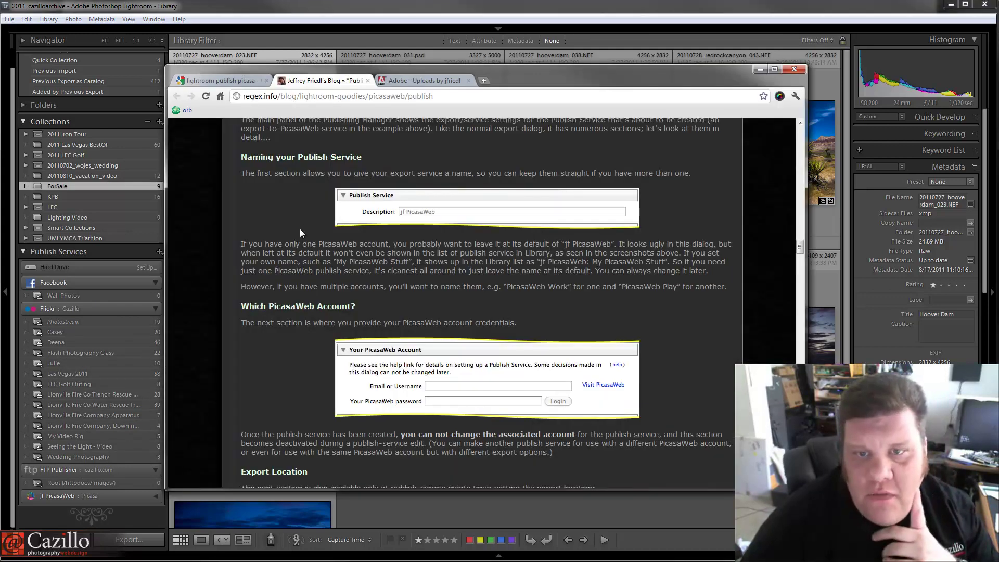
- Scroll the PicasaWeb guide to the section on publish collections and the four published-photo states
scroll(300, 229, up, 5)
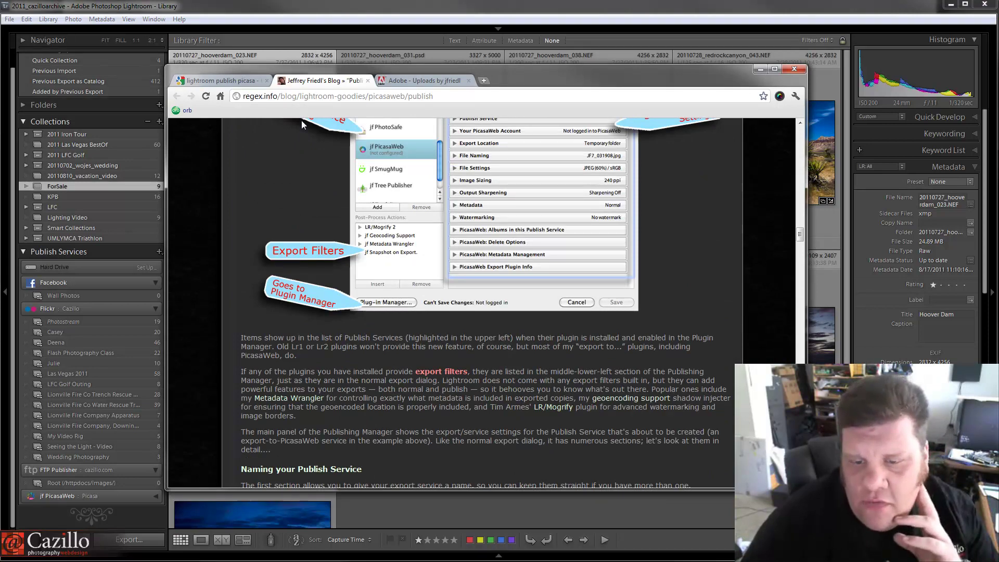
scroll(300, 125, down, 2)
scroll(388, 282, up, 2)
scroll(385, 289, up, 10)
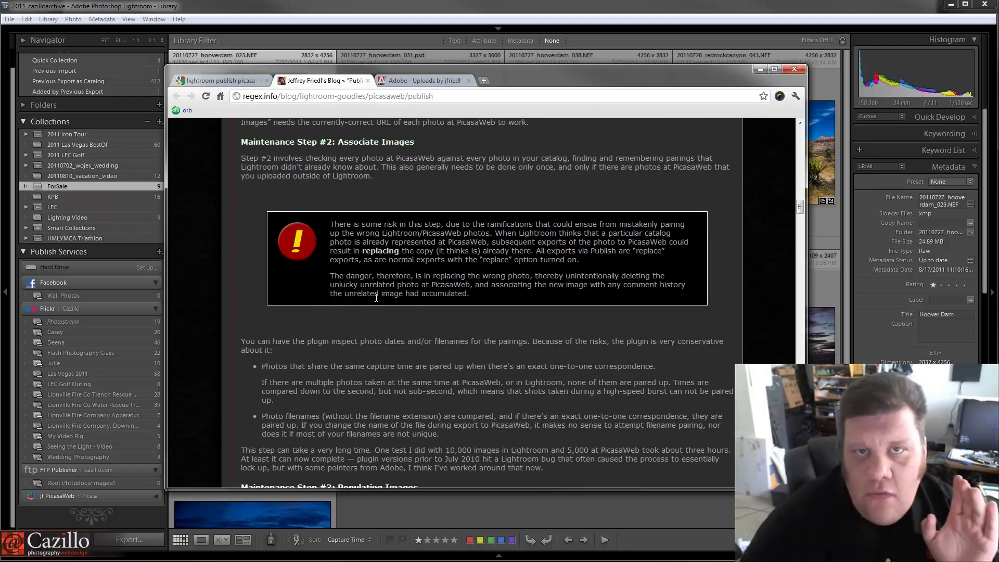
scroll(376, 297, up, 5)
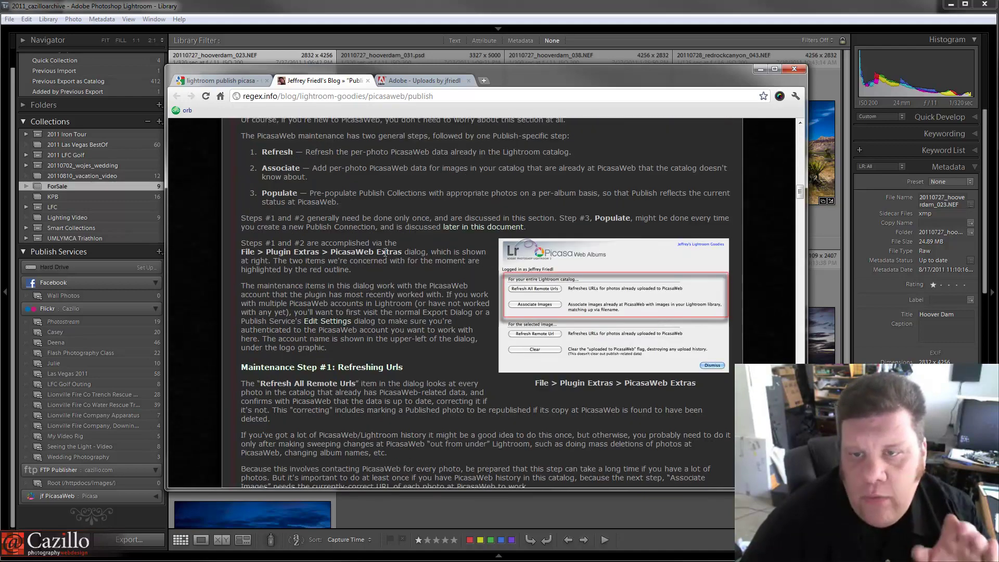
scroll(376, 281, down, 8)
scroll(375, 264, up, 8)
scroll(375, 265, up, 1)
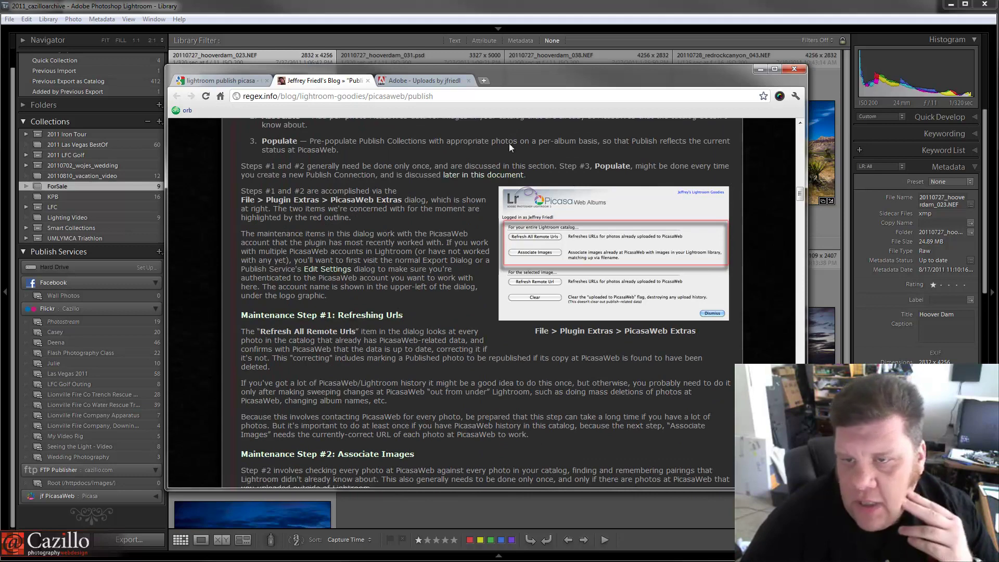
scroll(426, 280, down, 15)
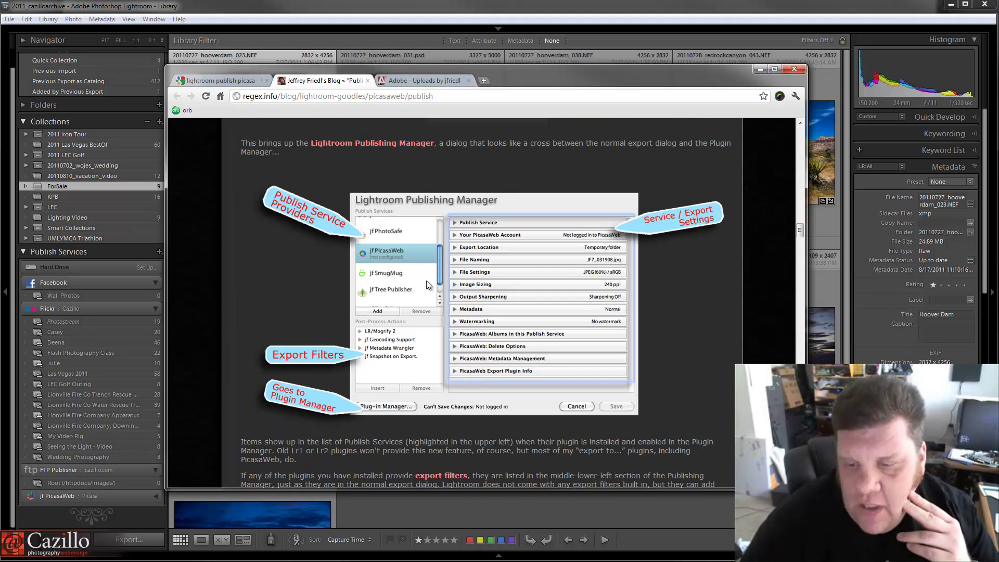
scroll(424, 279, up, 2)
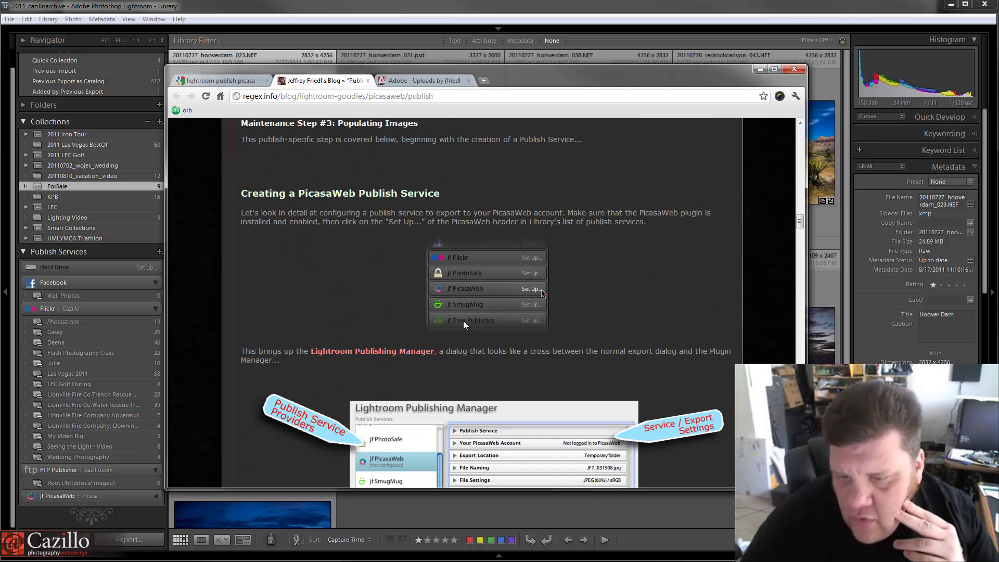
scroll(354, 252, down, 4)
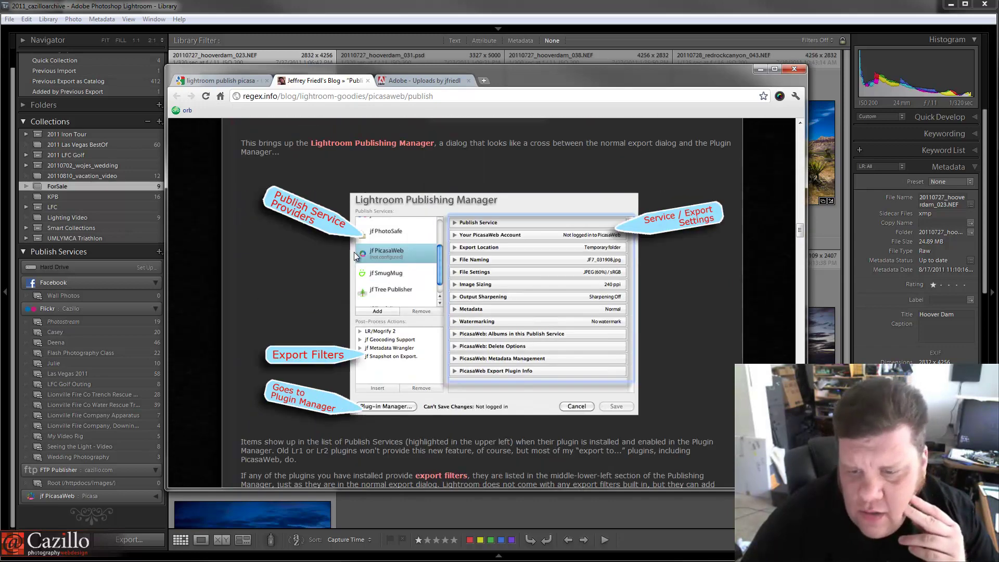
scroll(354, 252, down, 10)
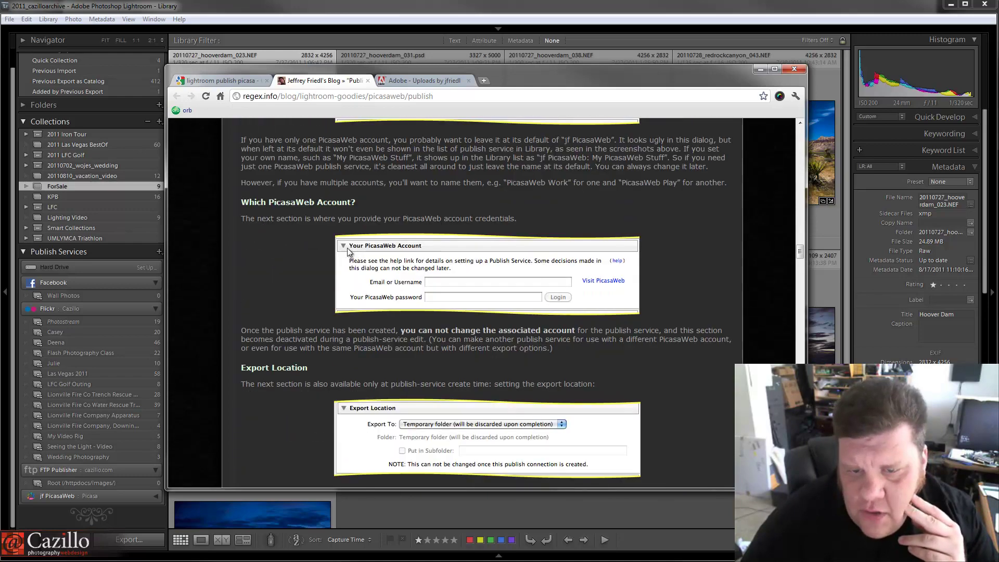
scroll(347, 251, down, 10)
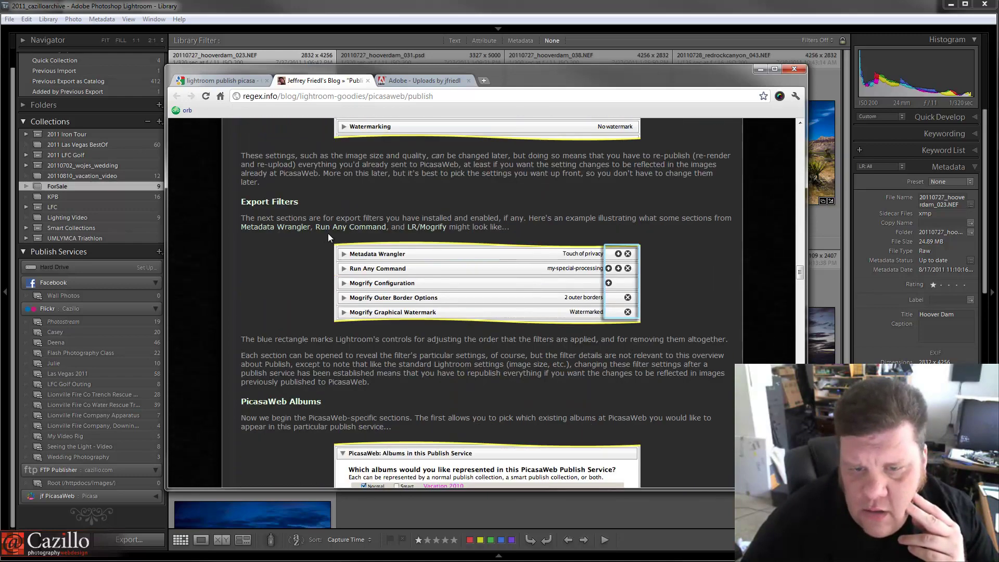
scroll(324, 233, down, 11)
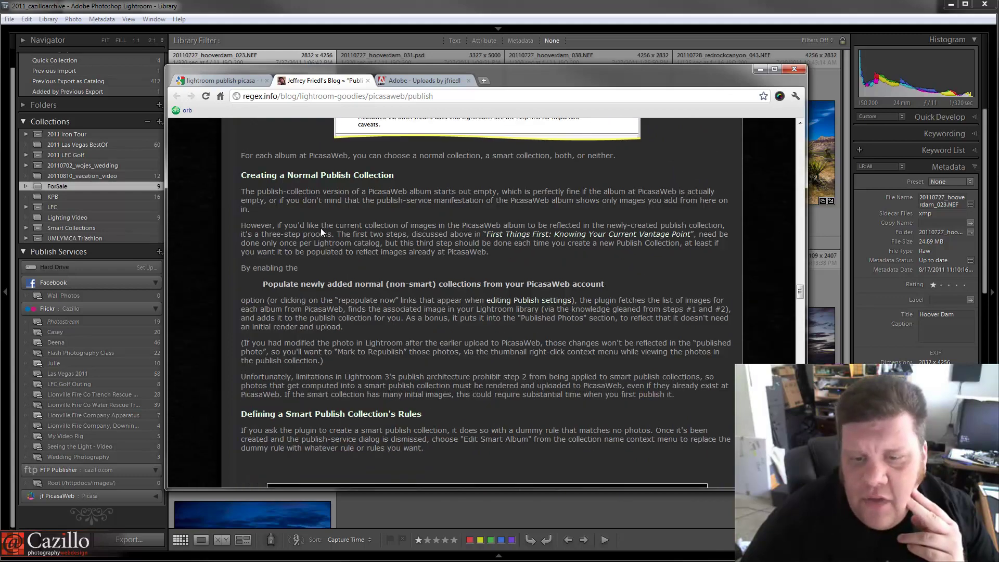
scroll(320, 228, down, 5)
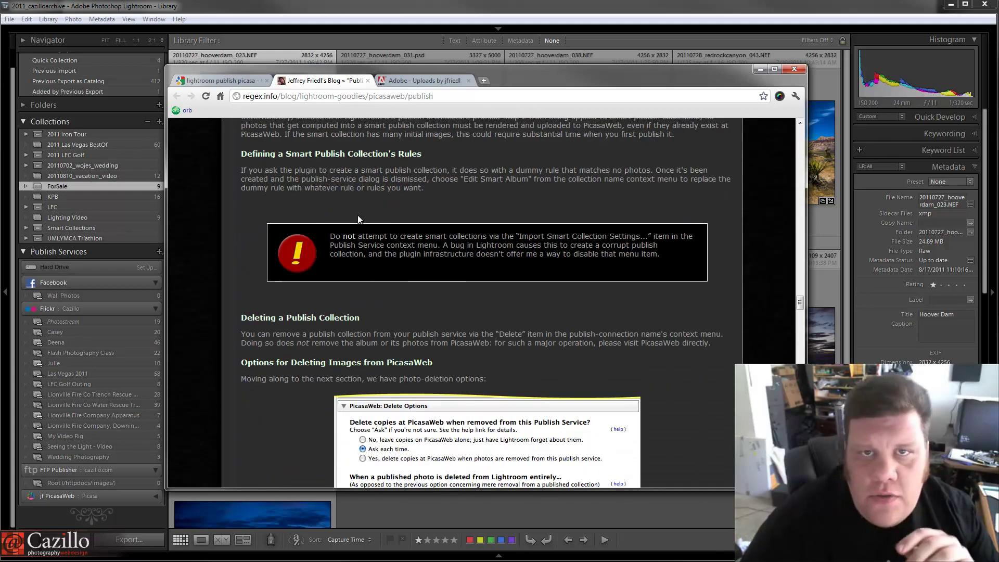
scroll(356, 213, up, 12)
scroll(356, 213, up, 20)
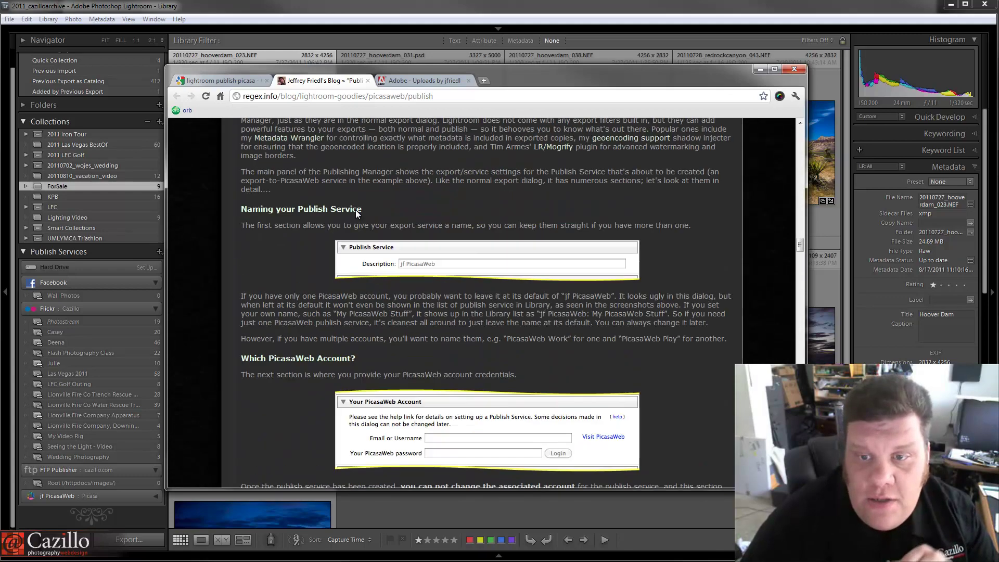
scroll(355, 210, down, 15)
scroll(354, 210, up, 8)
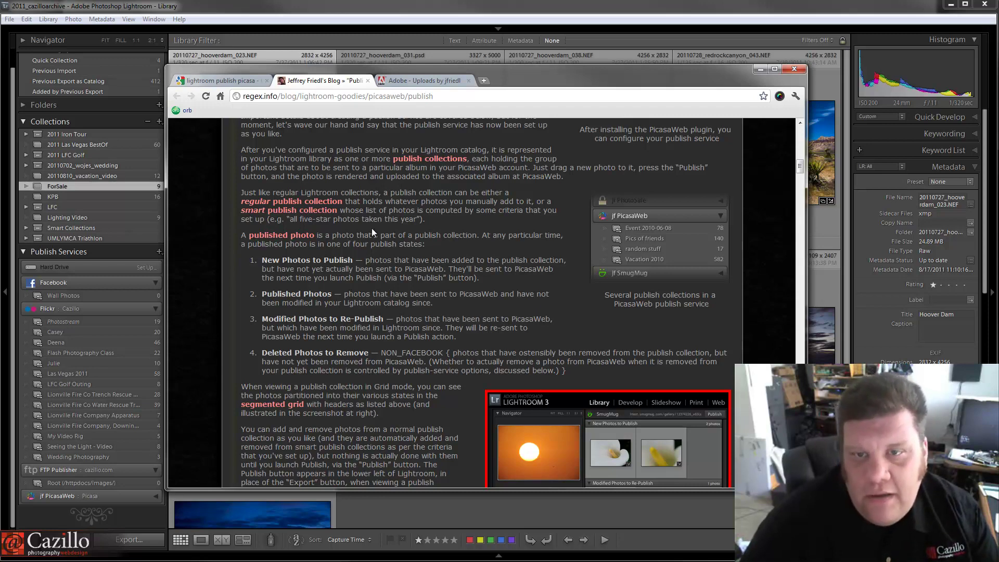
- Expand the jf PicasaWeb publish service's collections, then open, close and reopen the File menu
click(155, 498)
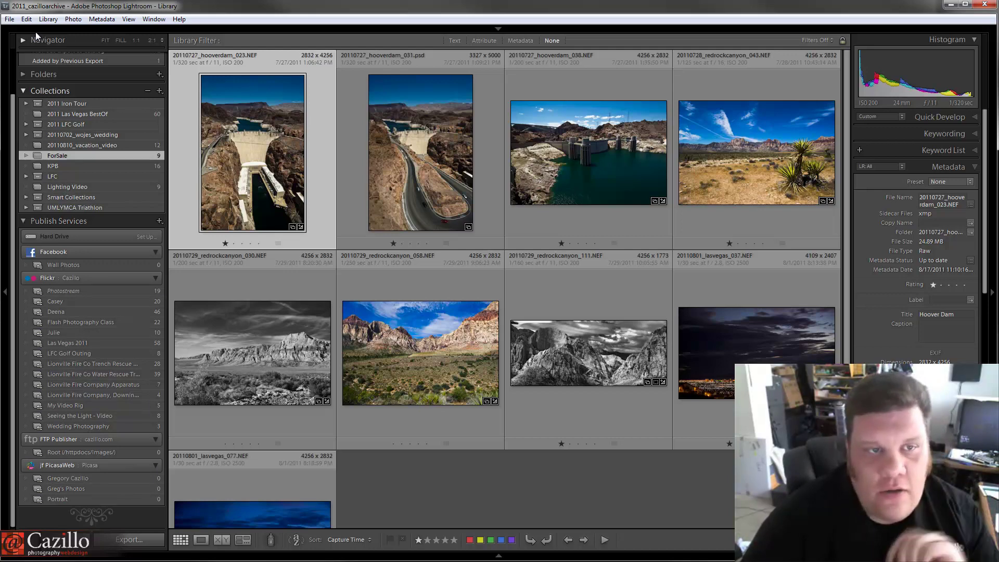
click(10, 21)
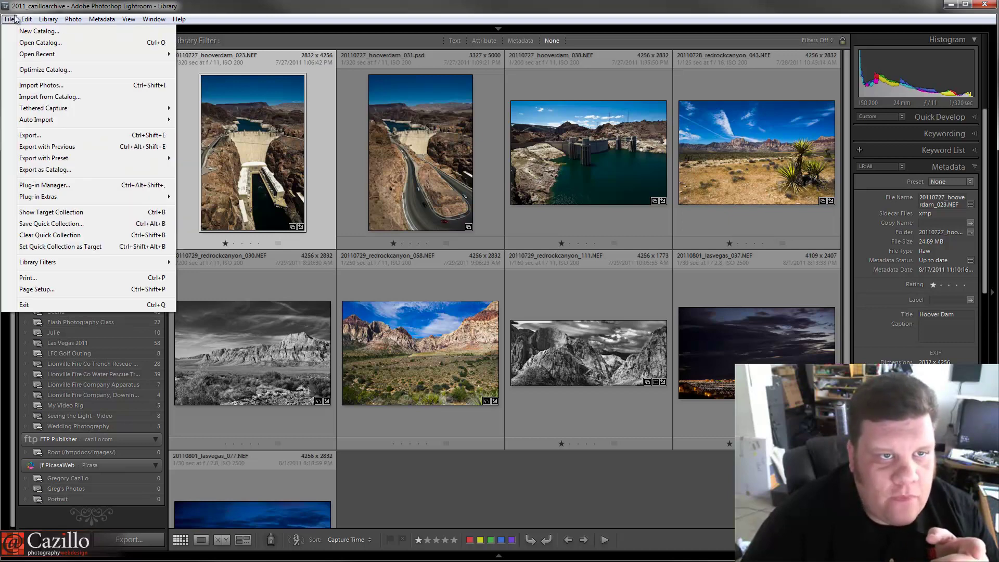
click(11, 19)
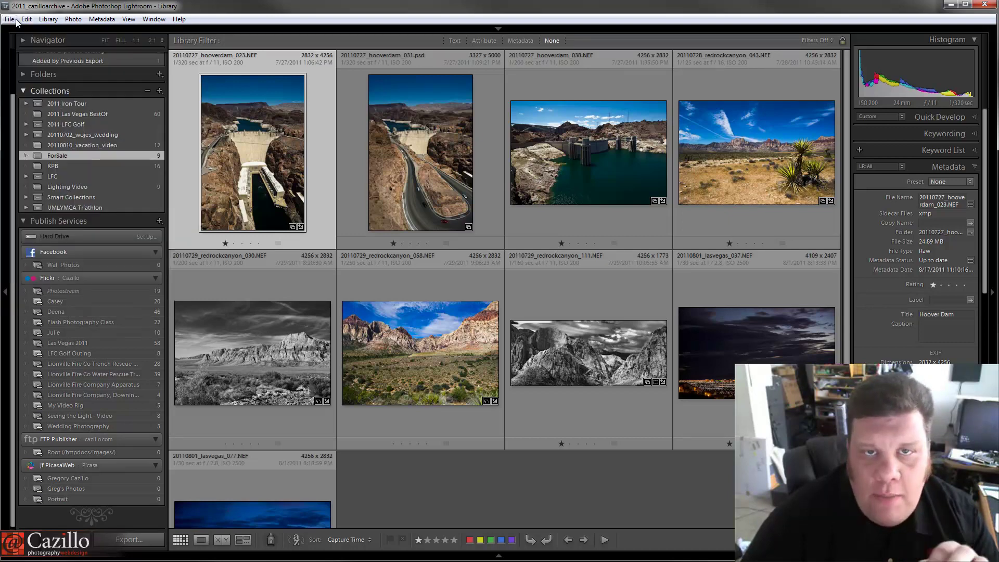
click(10, 19)
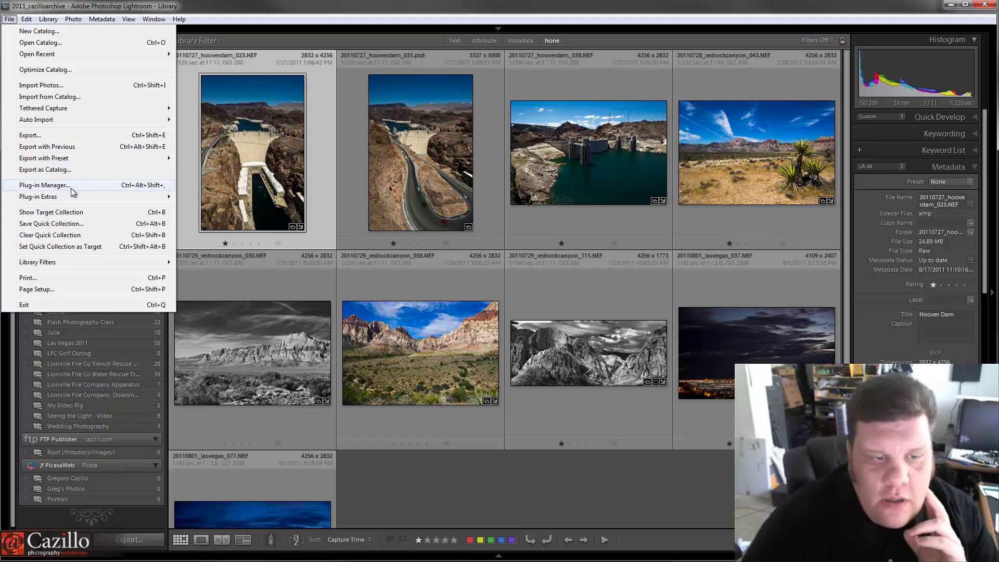
- Open Plug-in Manager and view the jf PicasaWeb plugin's details, including its 10-image trial limit
click(70, 188)
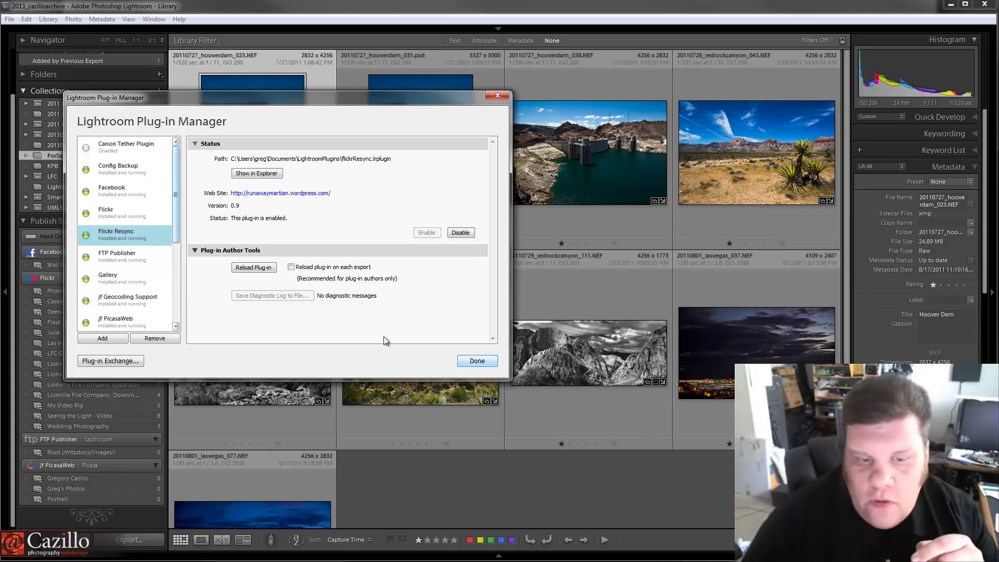
click(140, 315)
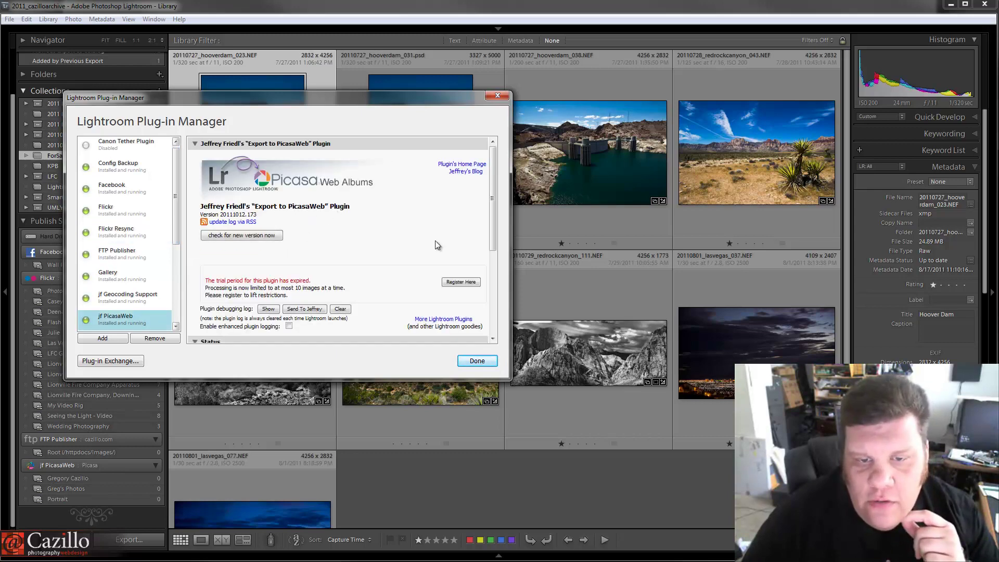
drag(495, 198, 498, 170)
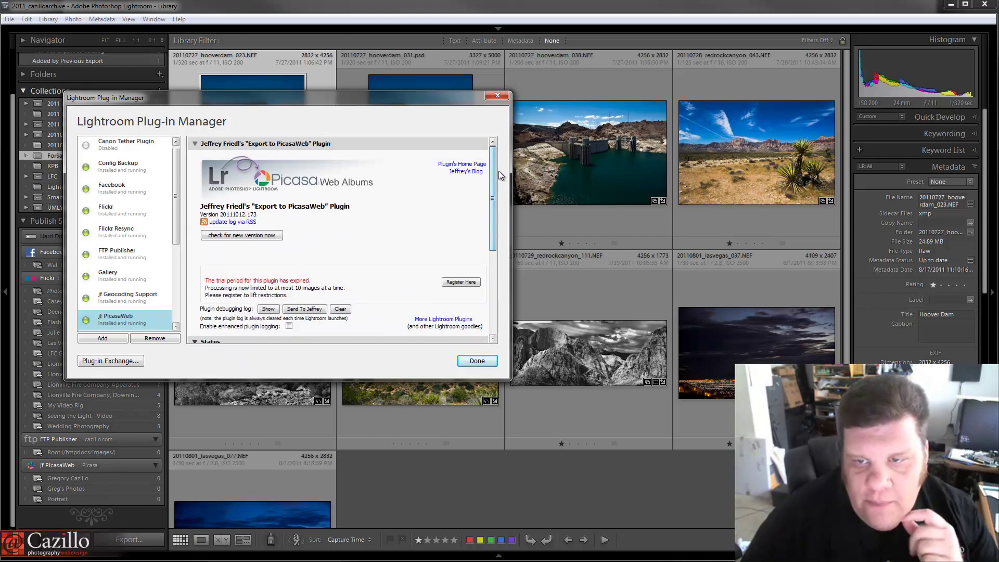
- Open the plugin author's blog and go to his Adobe Exchange uploads page
click(451, 172)
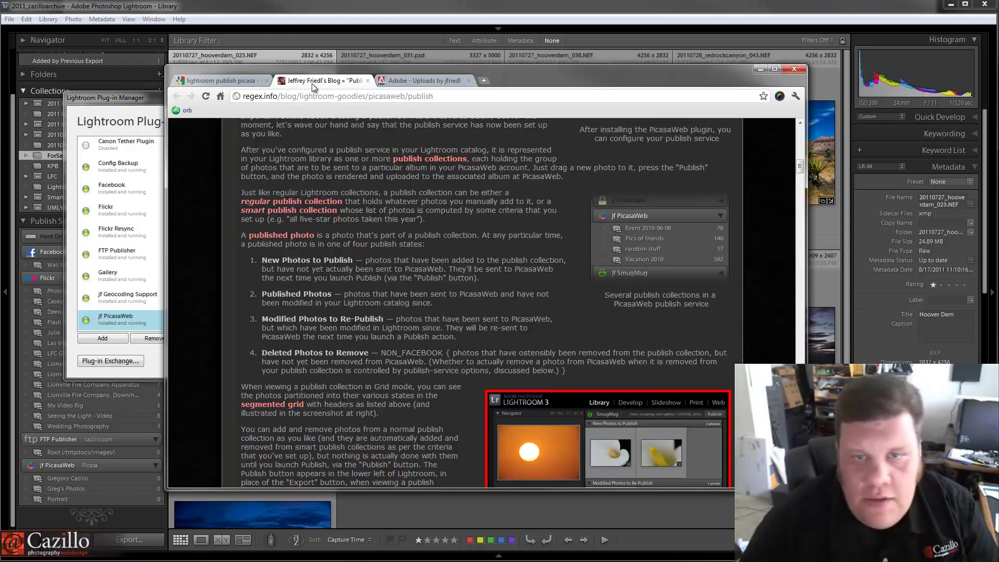
click(404, 81)
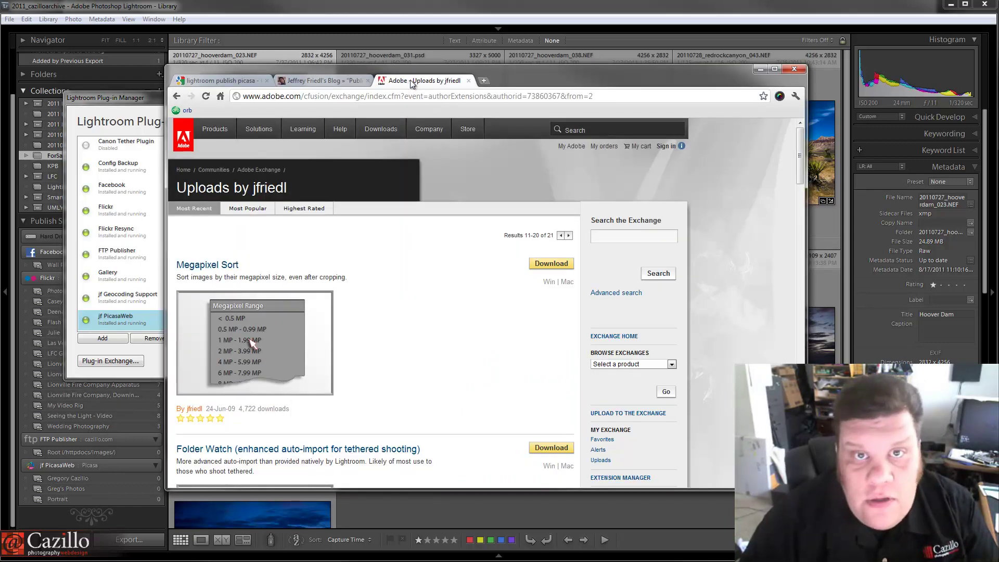
scroll(385, 276, down, 4)
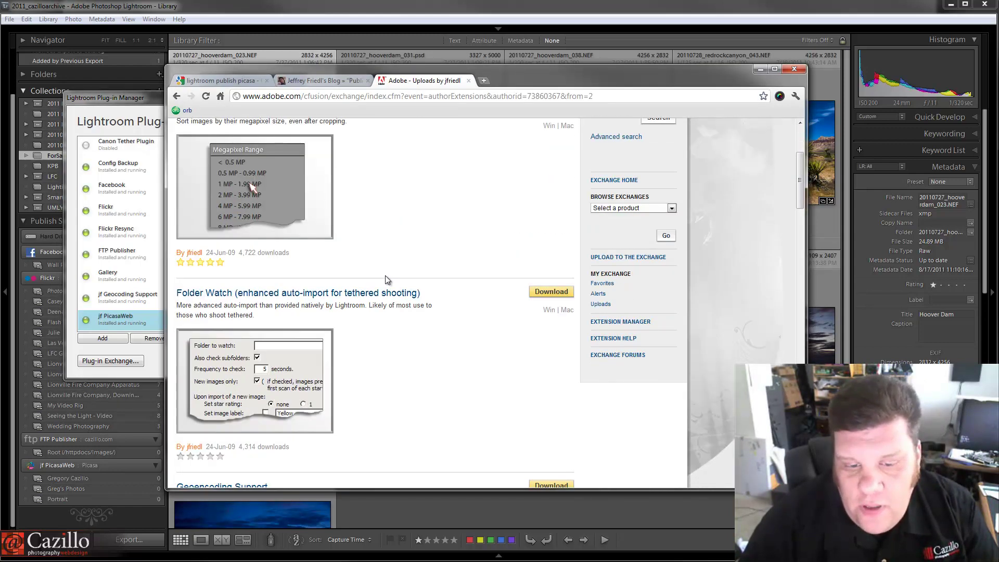
scroll(386, 280, up, 4)
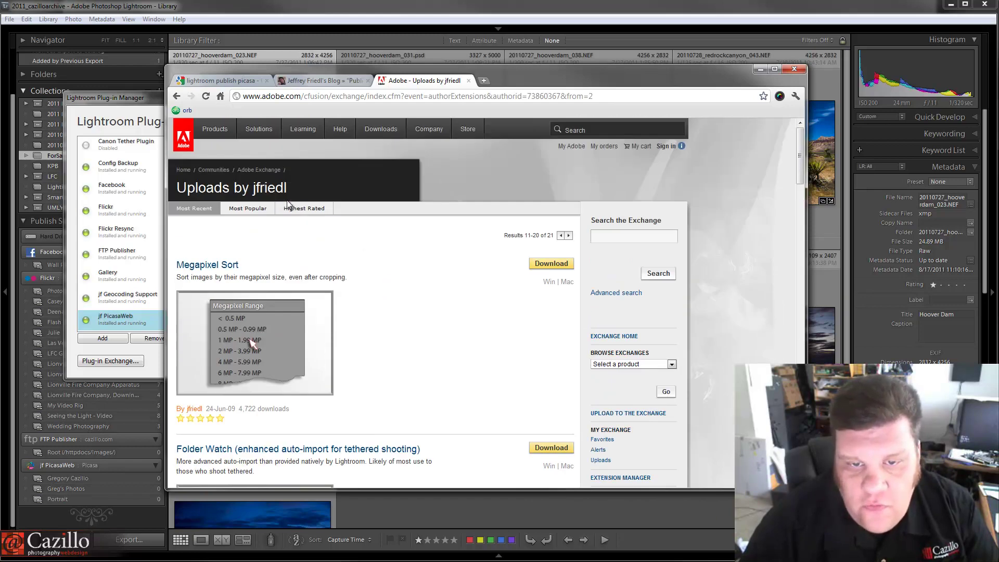
scroll(446, 286, down, 6)
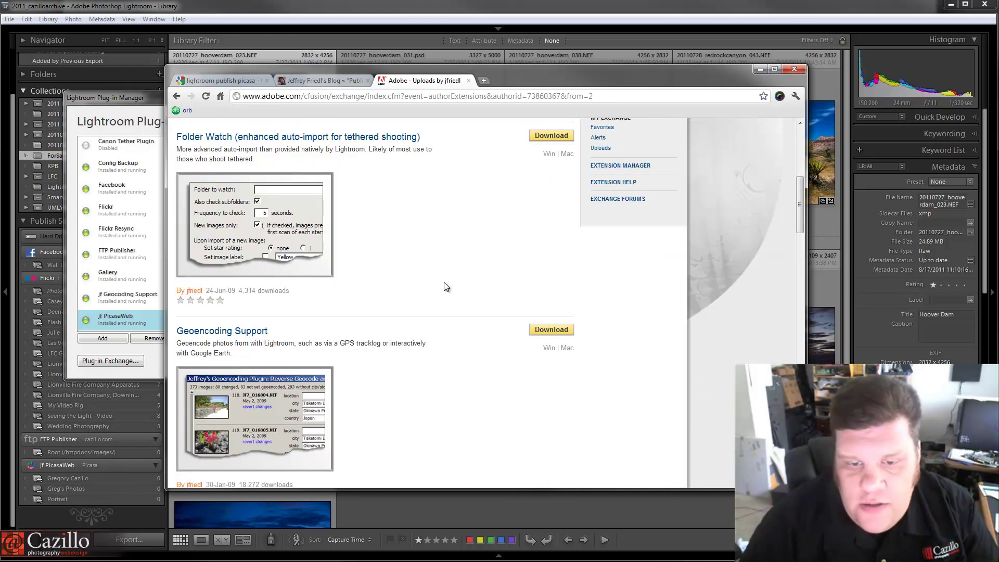
scroll(446, 286, up, 6)
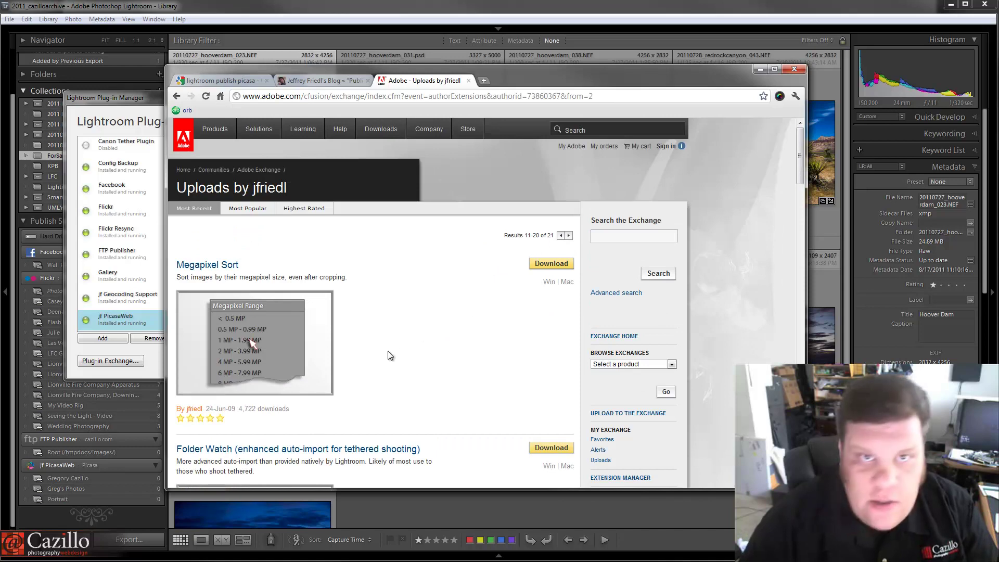
- Scroll through the uploads list and advance to the last page, showing the Export-to-Flickr Plugin as result 21 of 21
scroll(385, 357, down, 1)
scroll(381, 358, down, 8)
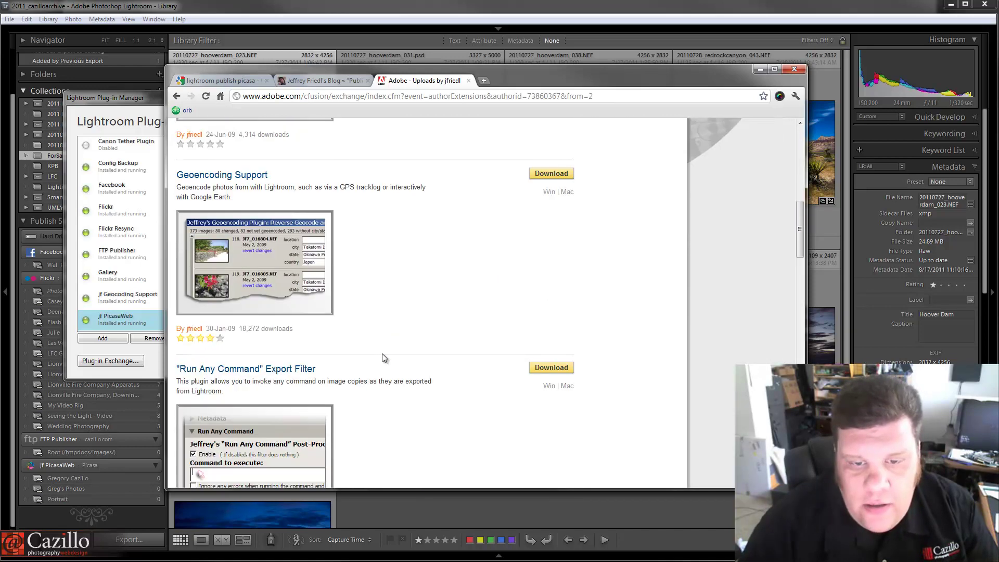
scroll(313, 262, down, 1)
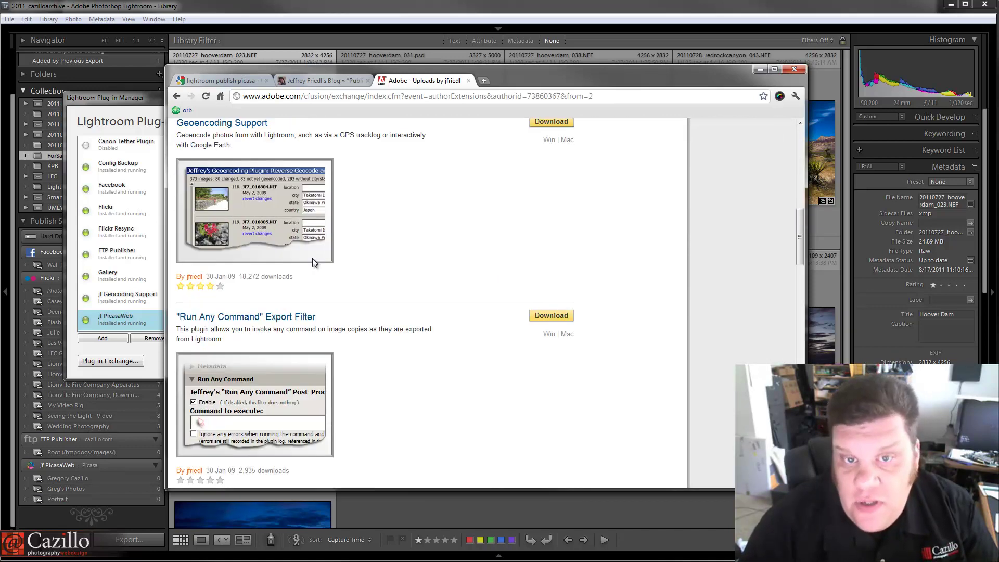
scroll(357, 267, down, 2)
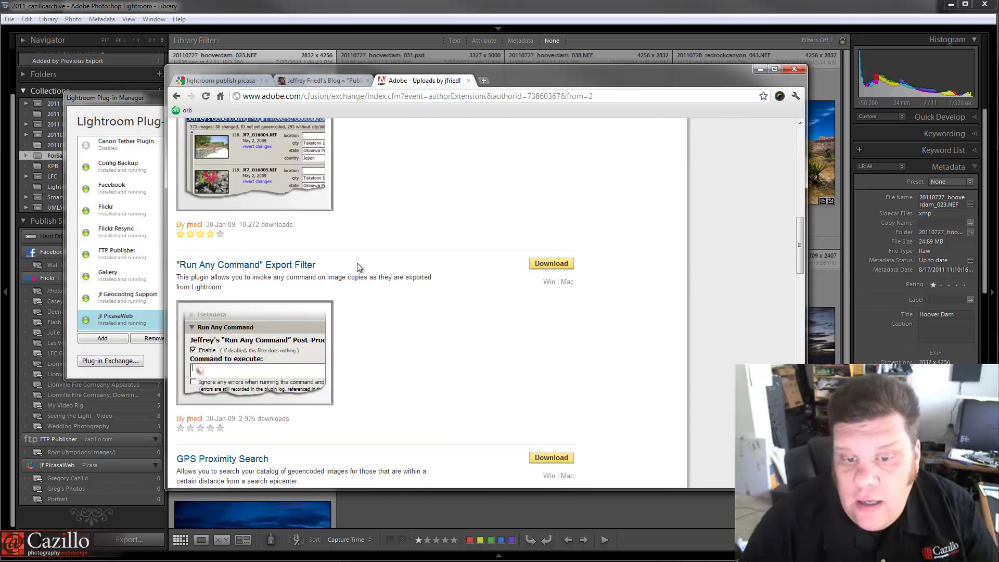
scroll(357, 267, down, 1)
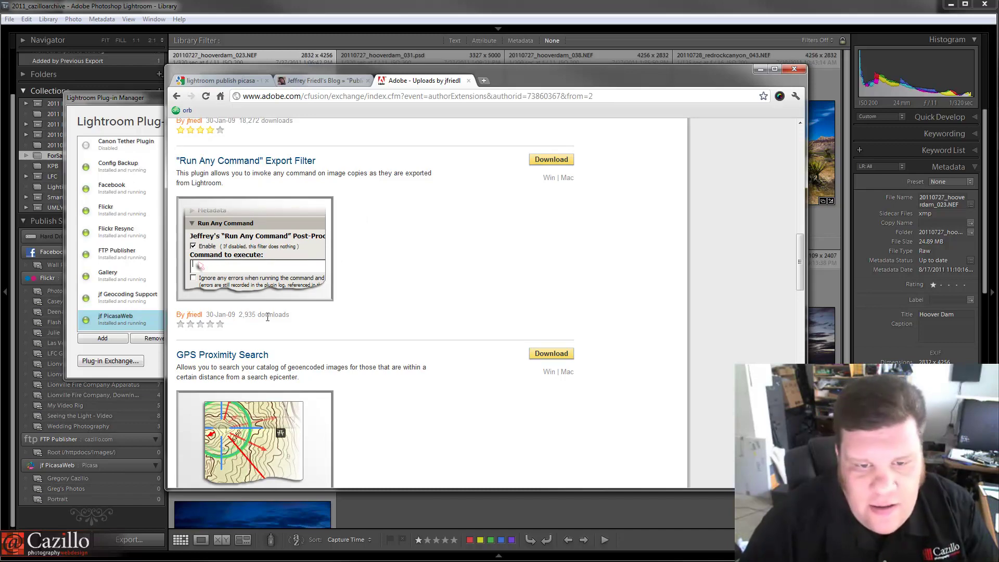
scroll(381, 244, down, 9)
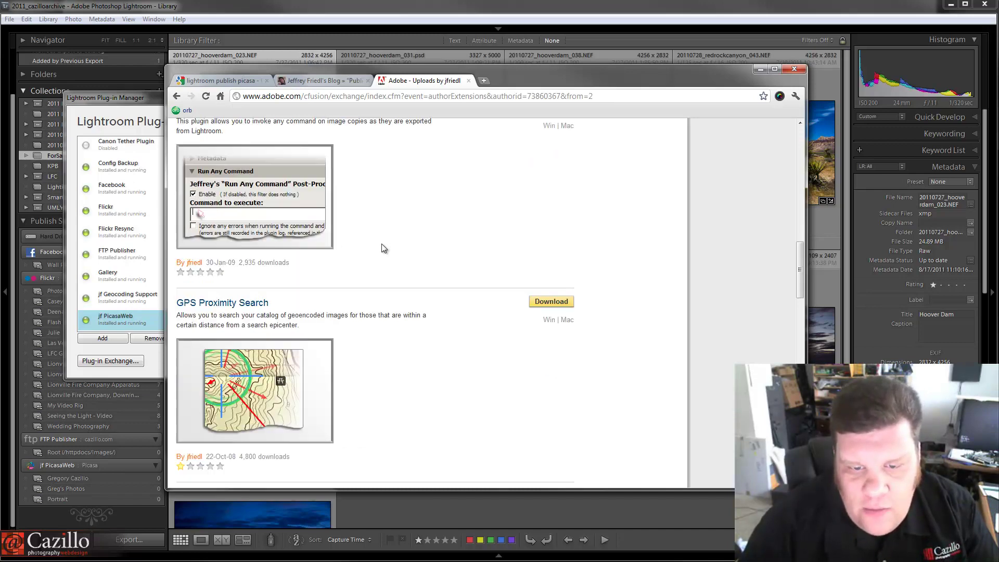
scroll(382, 252, down, 2)
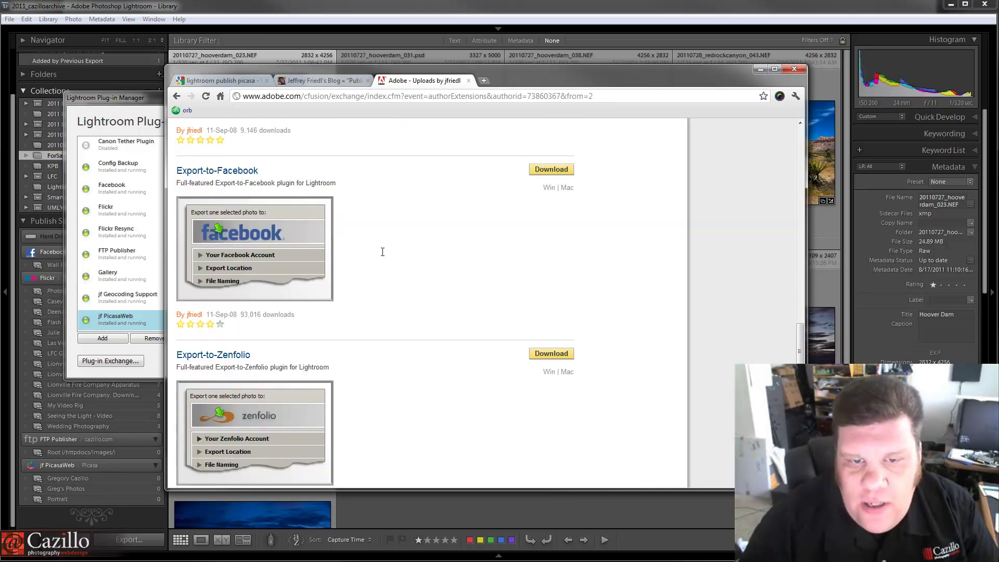
scroll(243, 214, down, 2)
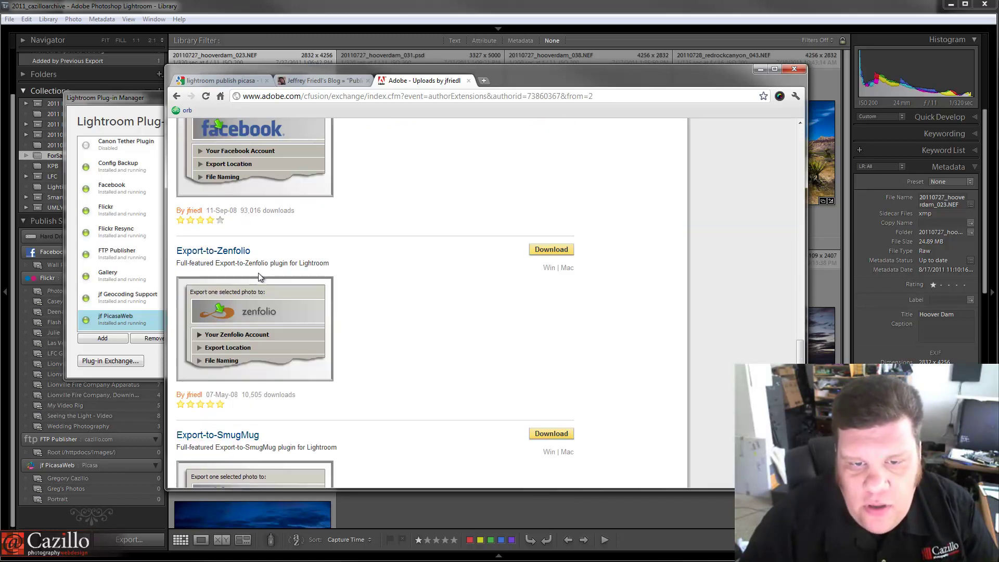
scroll(258, 273, down, 4)
scroll(255, 268, down, 4)
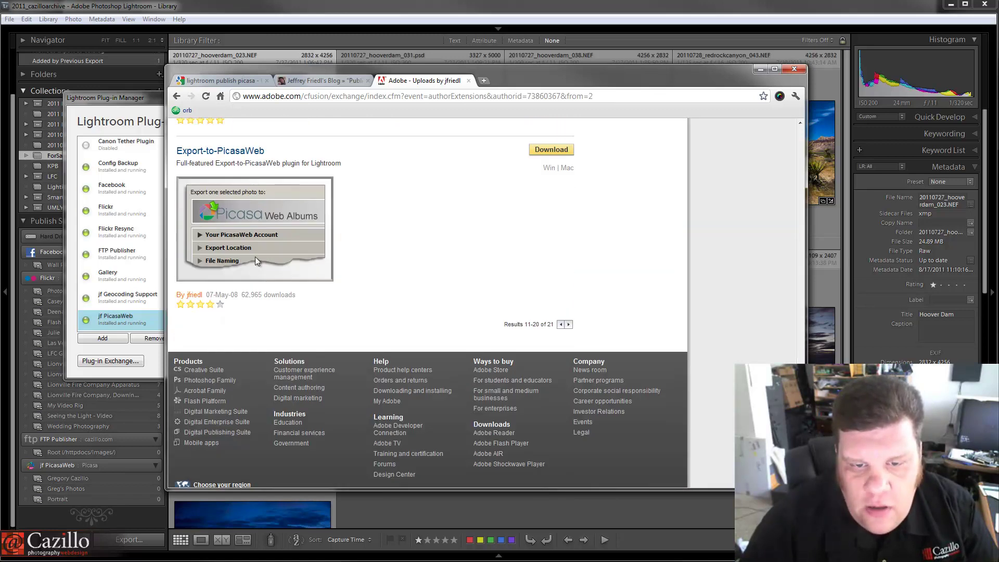
click(569, 324)
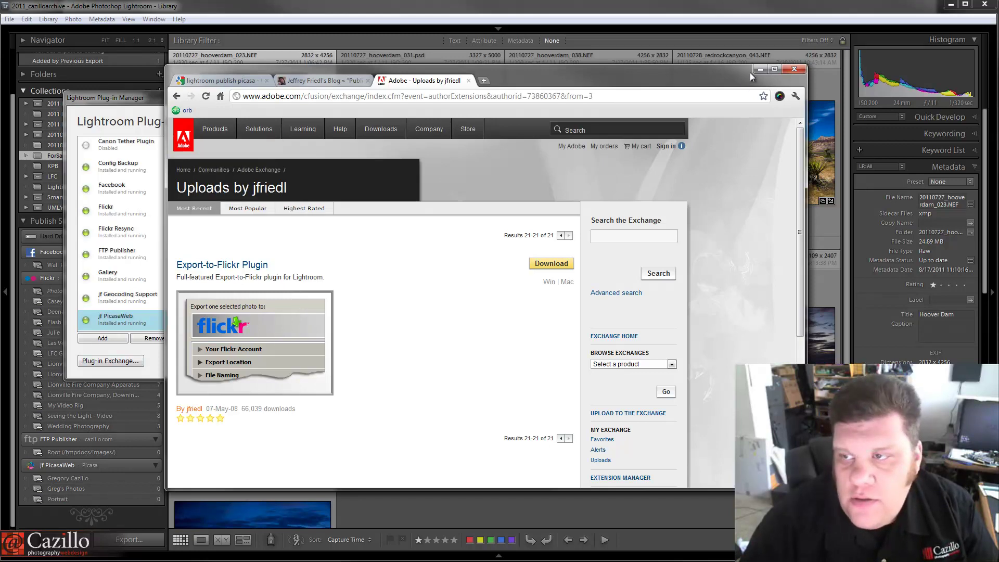
- Leave Chrome and close the Plug-in Manager to show the Hoover Dam and Red Rock Canyon grid
key(alt+Tab)
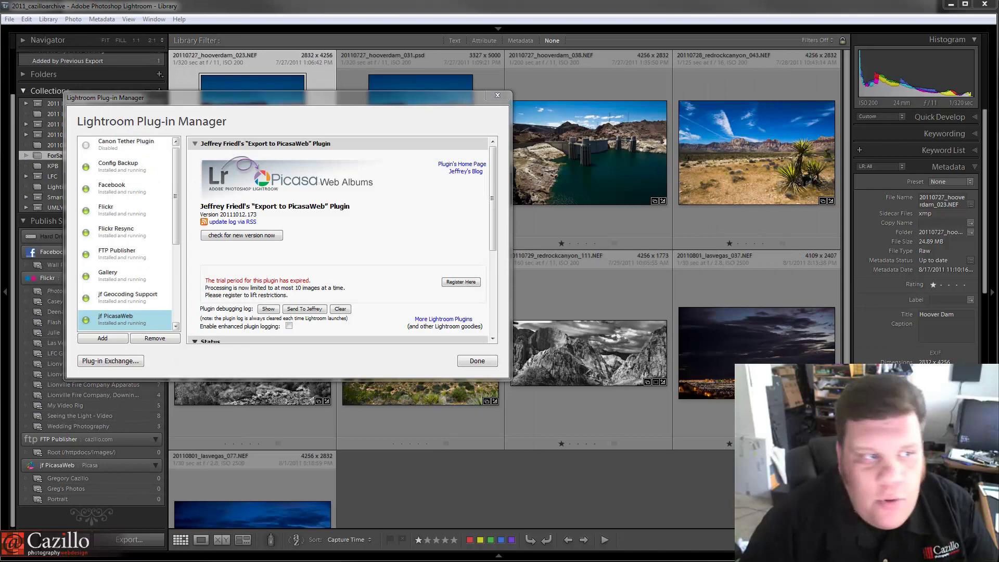
click(499, 96)
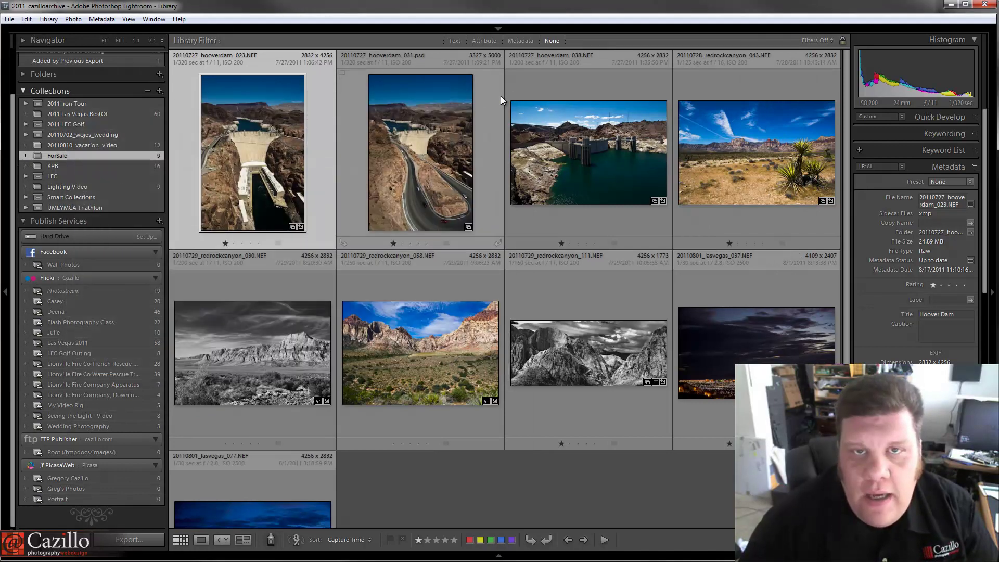